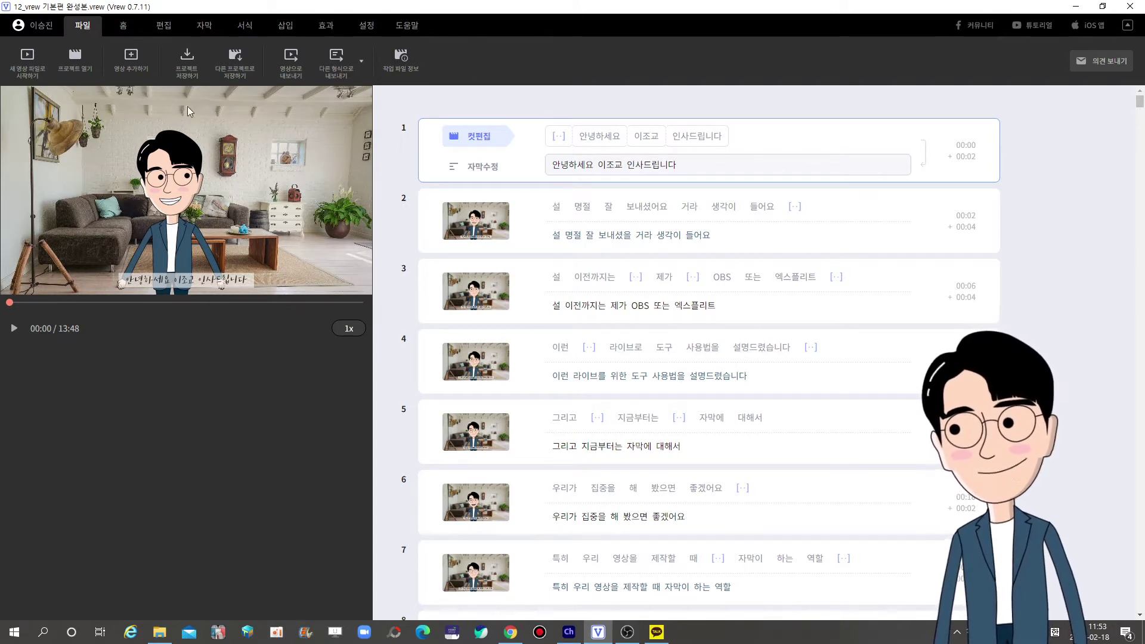
pyautogui.hotkey('ctrl', '2')
pyautogui.moveTo(66, 7); pyautogui.dragTo(108, 43)
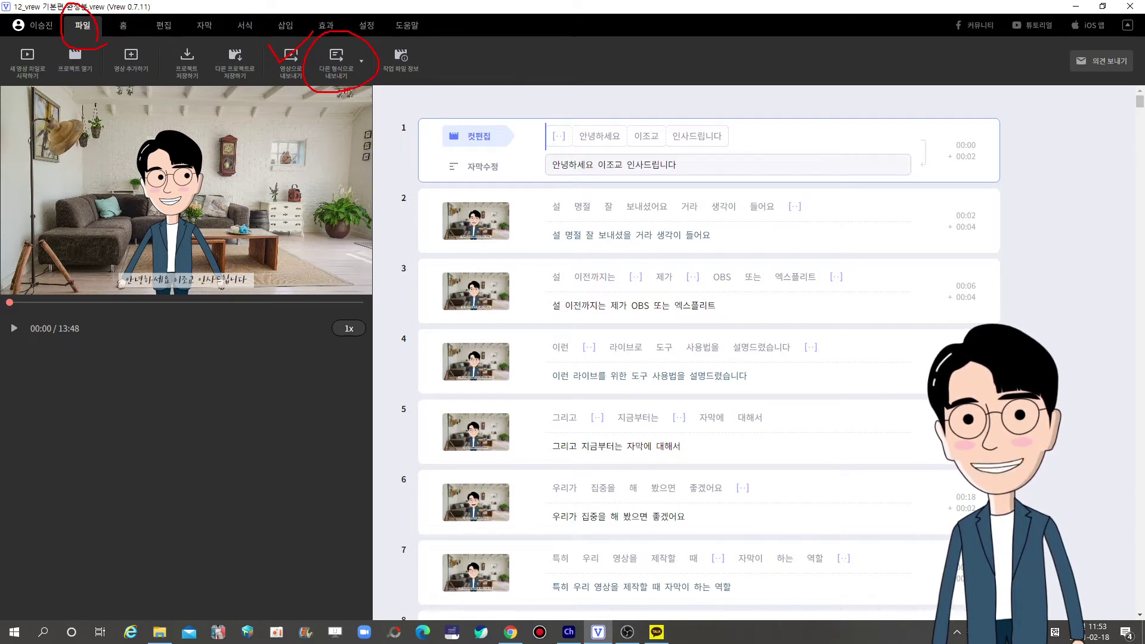
pyautogui.press('Escape')
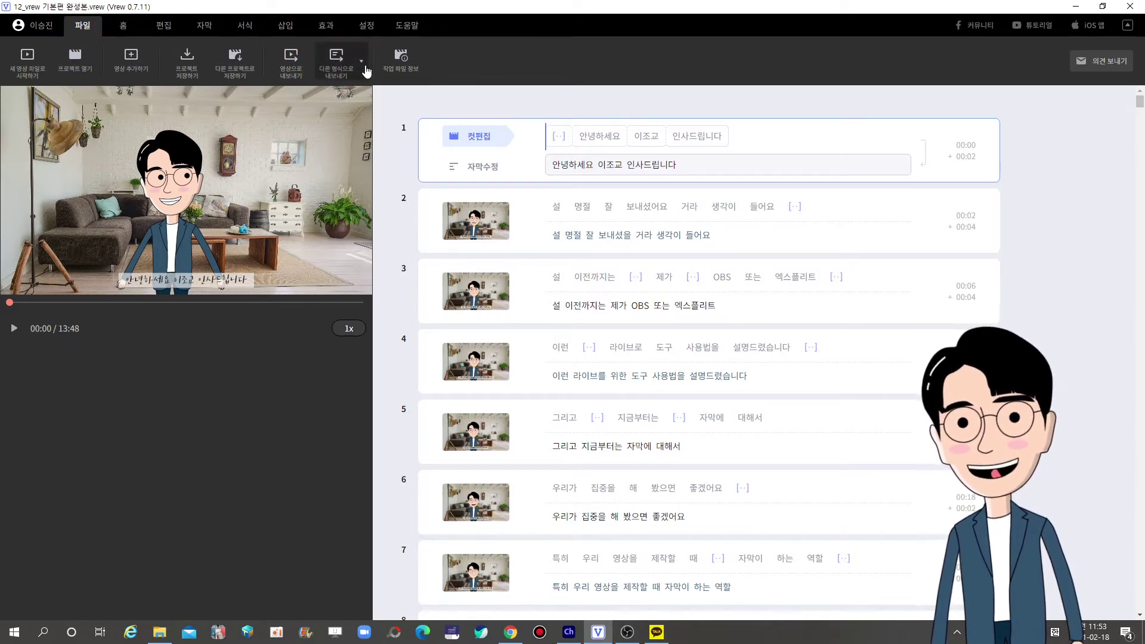
# - Choose Premiere Pro xml as the other format for exporting the subtitle project
pyautogui.click(358, 73)
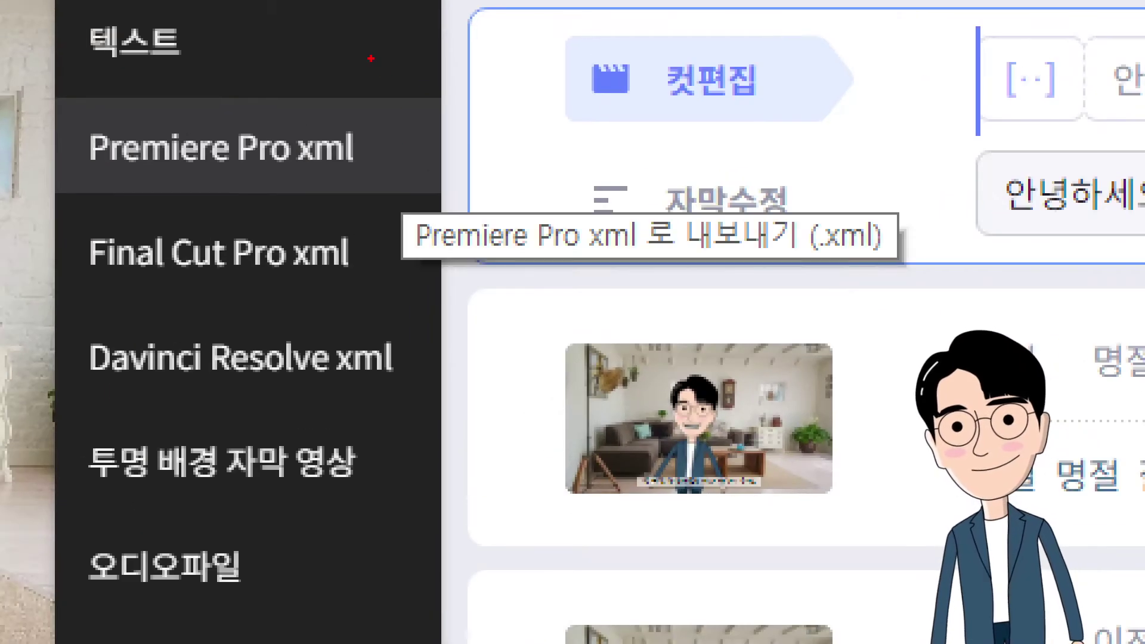
pyautogui.moveTo(371, 58)
pyautogui.mouseDown()
pyautogui.moveTo(384, 125)
pyautogui.moveTo(460, 85)
pyautogui.mouseUp()
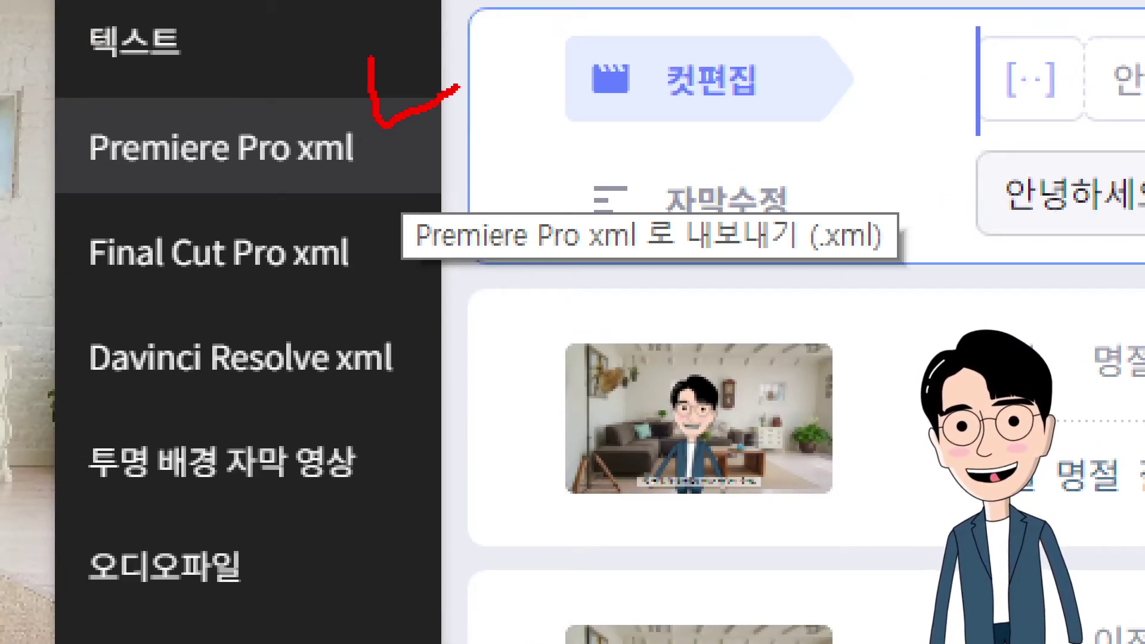
pyautogui.moveTo(102, 281); pyautogui.dragTo(303, 282)
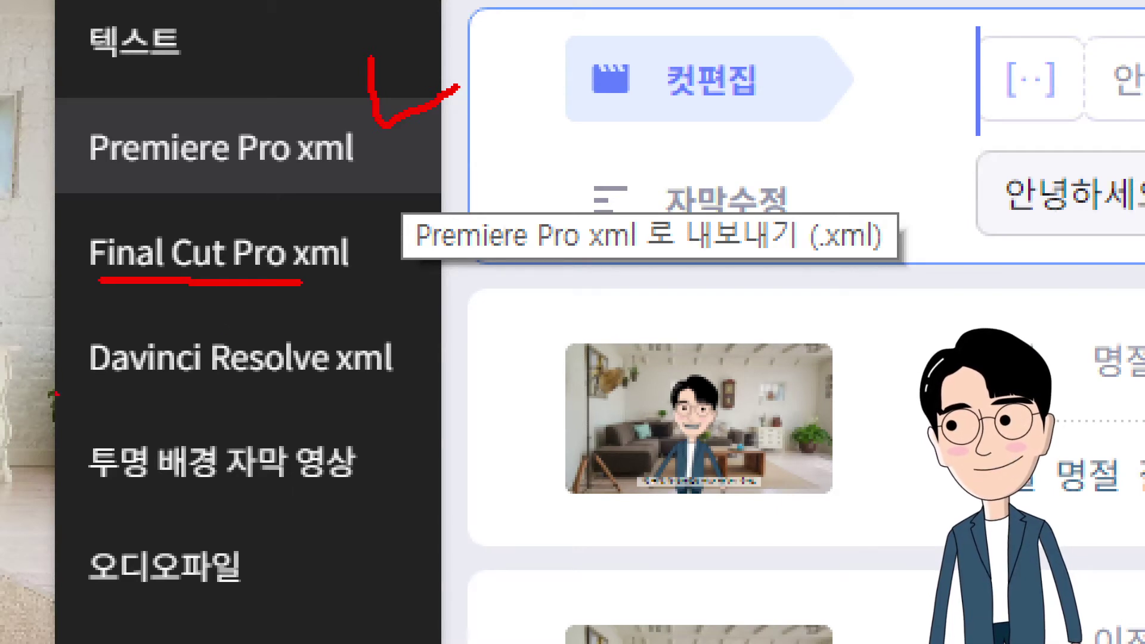
pyautogui.moveTo(132, 394); pyautogui.dragTo(319, 395)
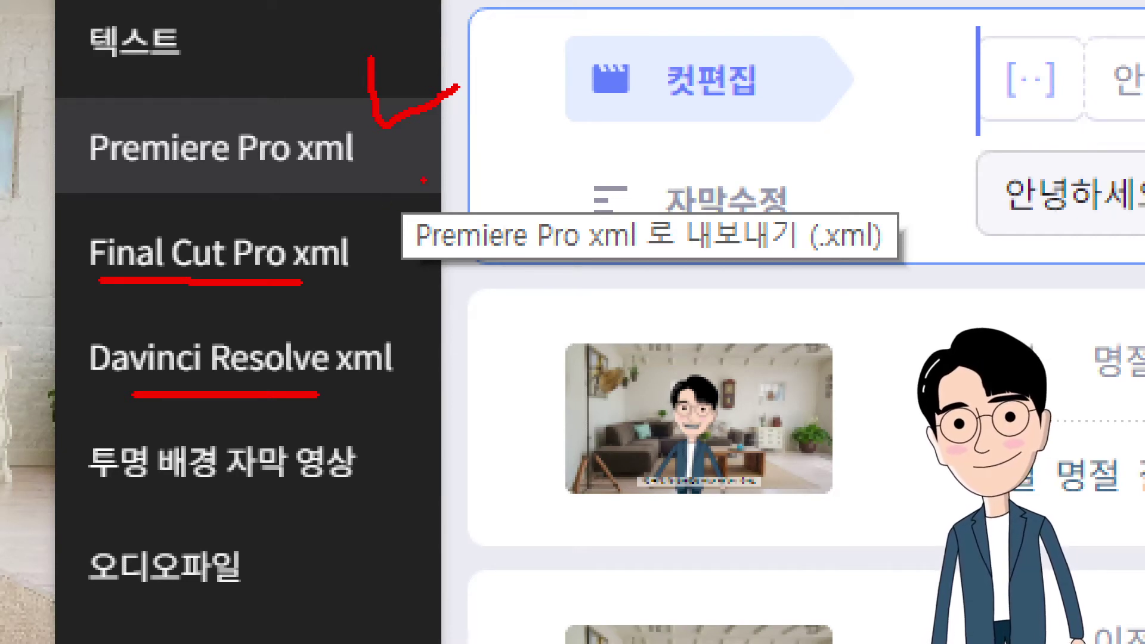
pyautogui.moveTo(343, 192)
pyautogui.mouseDown()
pyautogui.moveTo(254, 209)
pyautogui.moveTo(154, 208)
pyautogui.moveTo(42, 167)
pyautogui.moveTo(30, 122)
pyautogui.moveTo(126, 83)
pyautogui.moveTo(268, 65)
pyautogui.moveTo(356, 98)
pyautogui.moveTo(387, 142)
pyautogui.moveTo(375, 194)
pyautogui.moveTo(325, 204)
pyautogui.mouseUp()
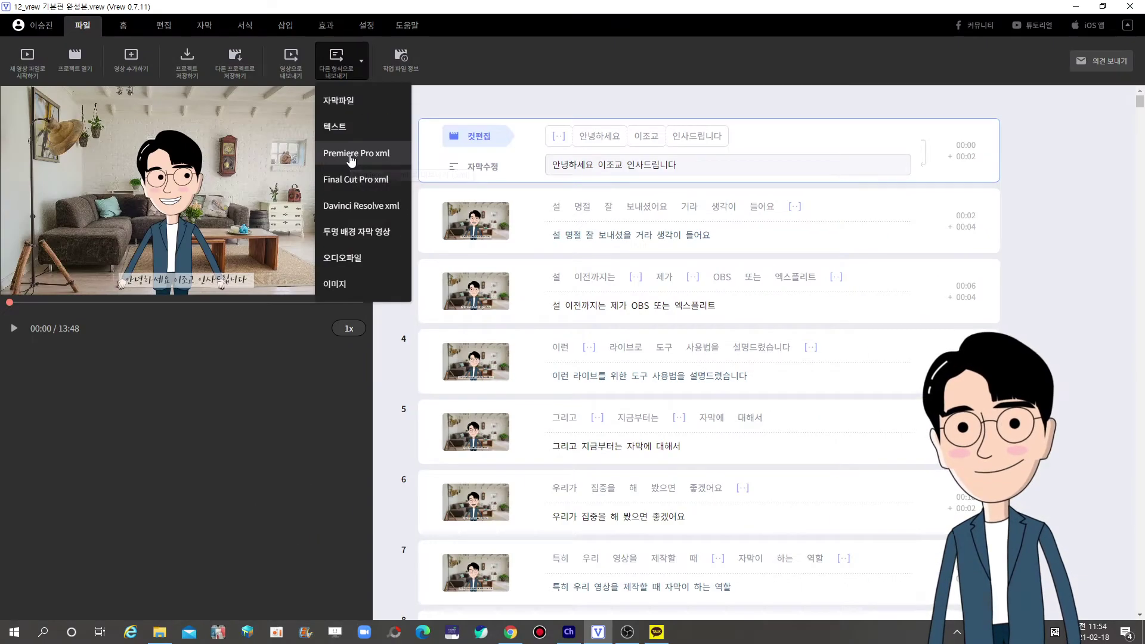
pyautogui.click(183, 152)
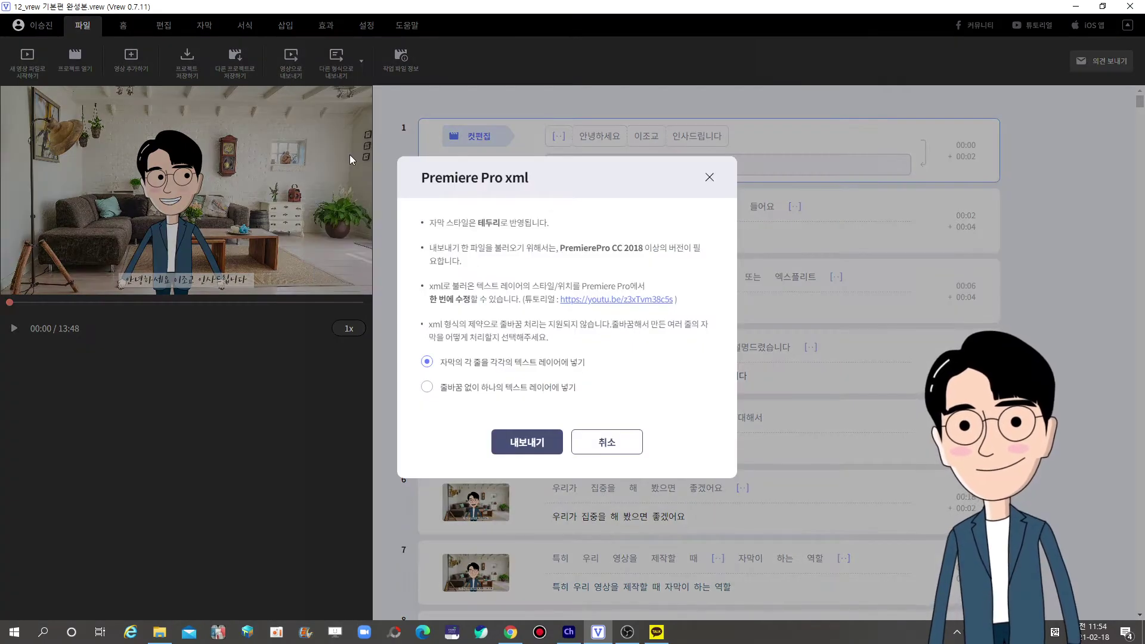
# - Export with each subtitle line in its own text layer, save the xml as "12_vrew 기본편 완성본", and open its folder
pyautogui.moveTo(504, 406)
pyautogui.mouseDown()
pyautogui.moveTo(511, 432)
pyautogui.moveTo(566, 407)
pyautogui.mouseUp()
pyautogui.press('Escape')
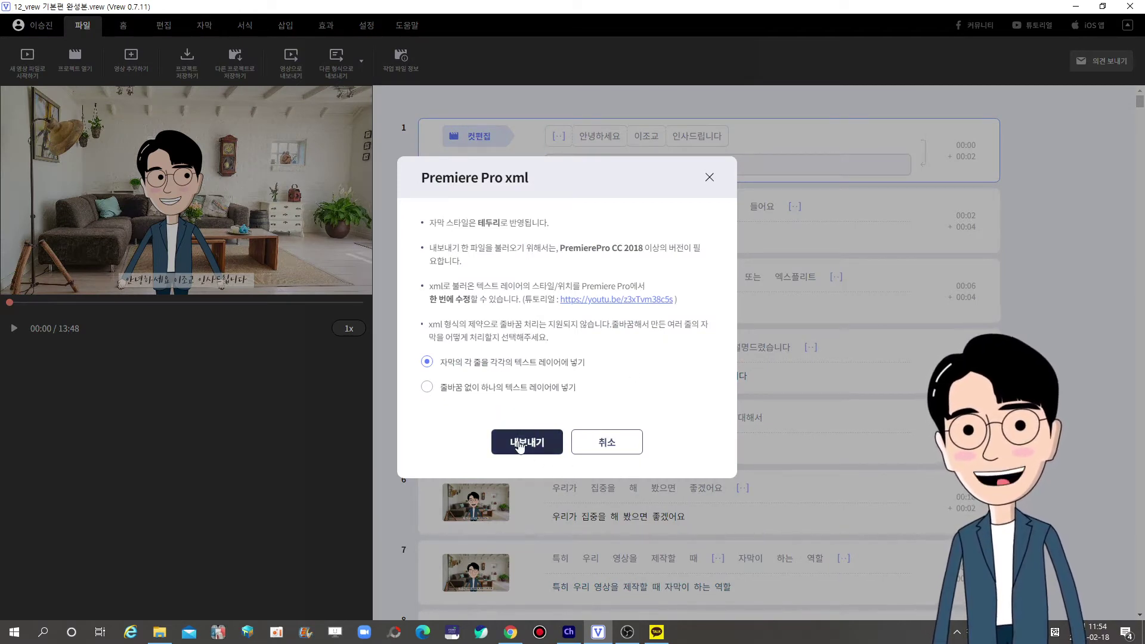
pyautogui.click(519, 445)
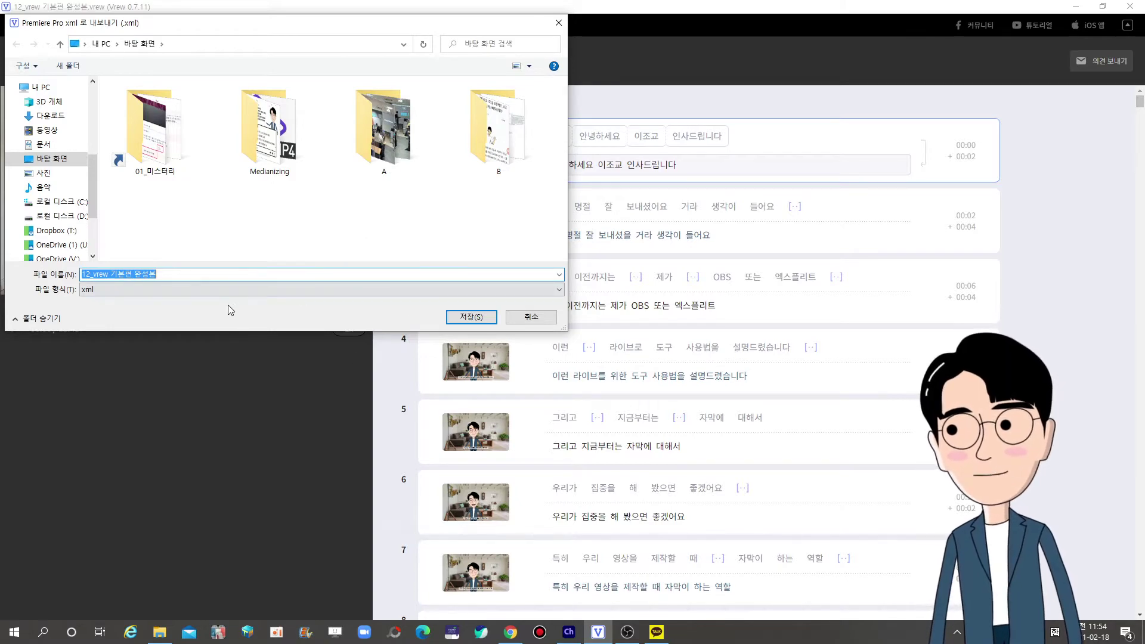
pyautogui.click(471, 316)
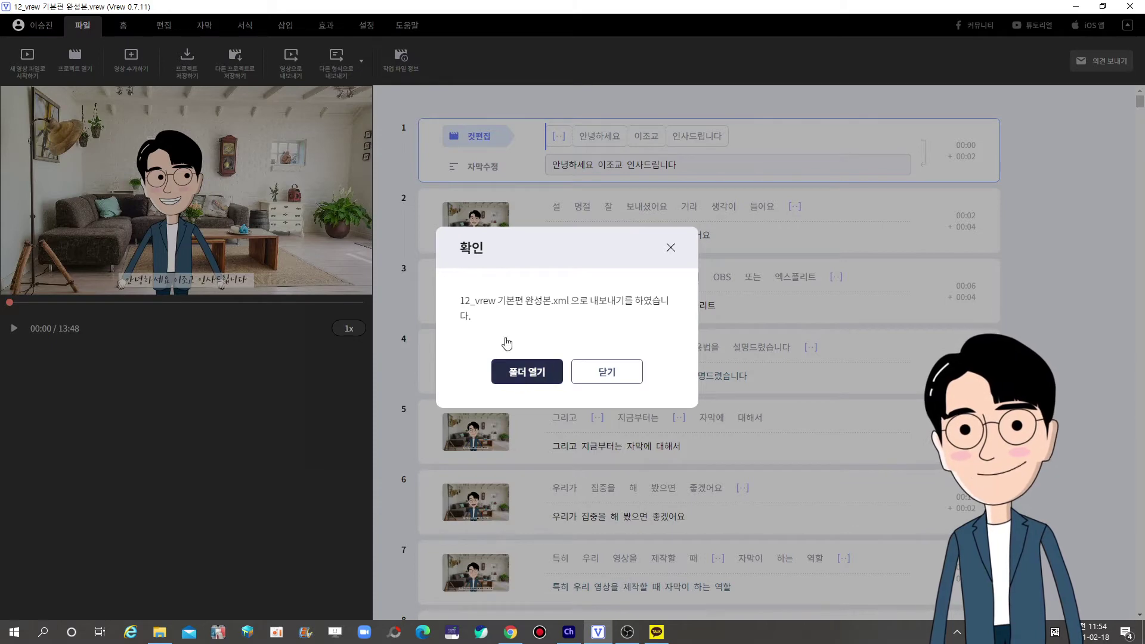
pyautogui.click(528, 370)
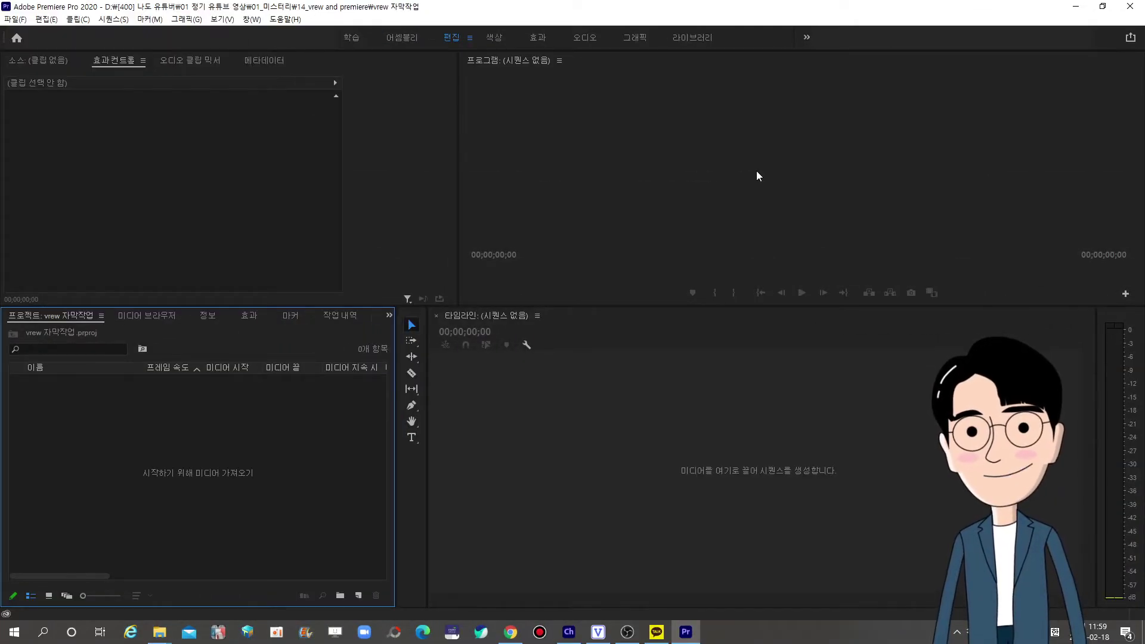
pyautogui.moveTo(469, 70)
pyautogui.mouseDown()
pyautogui.moveTo(422, 43)
pyautogui.moveTo(463, 9)
pyautogui.moveTo(467, 46)
pyautogui.moveTo(454, 70)
pyautogui.mouseUp()
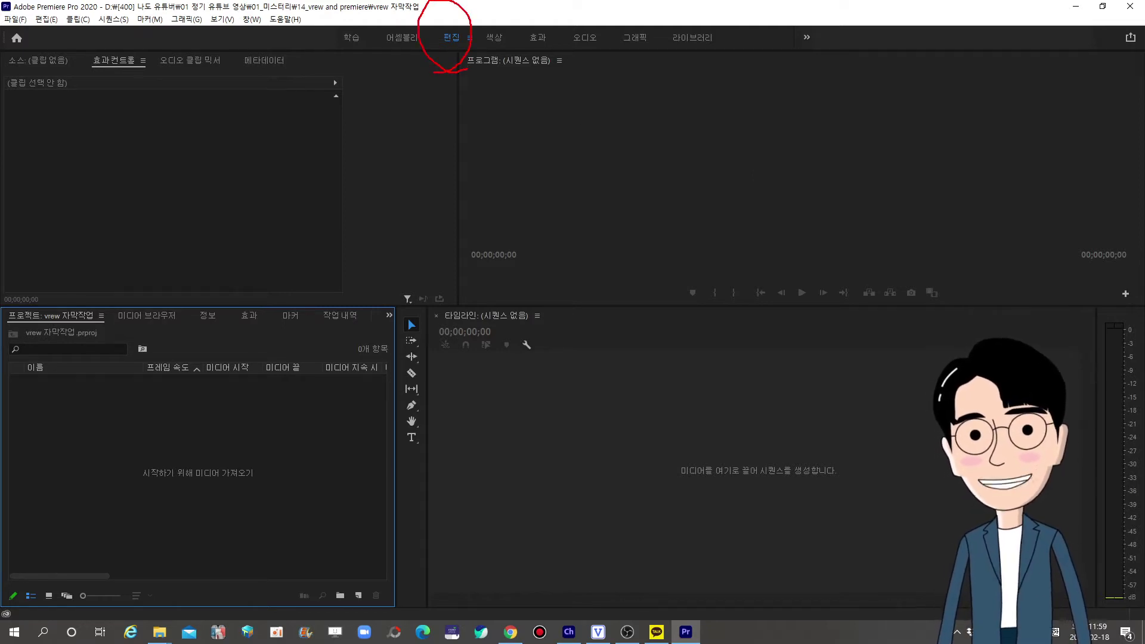
pyautogui.press('Escape')
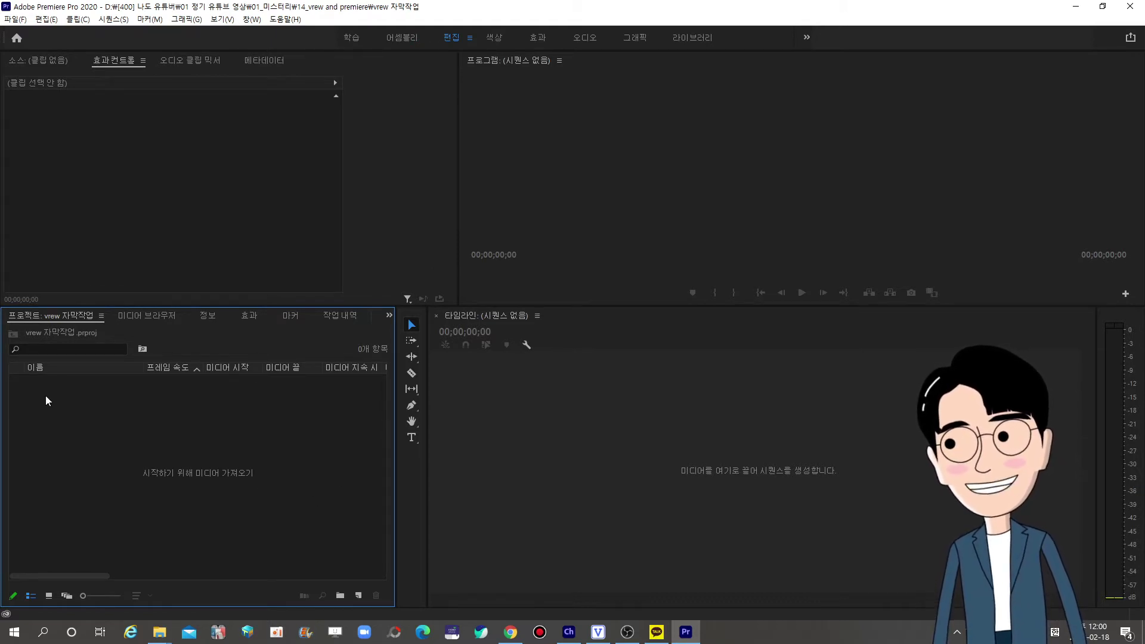
pyautogui.moveTo(54, 336)
pyautogui.mouseDown()
pyautogui.moveTo(6, 315)
pyautogui.moveTo(55, 280)
pyautogui.moveTo(76, 360)
pyautogui.mouseUp()
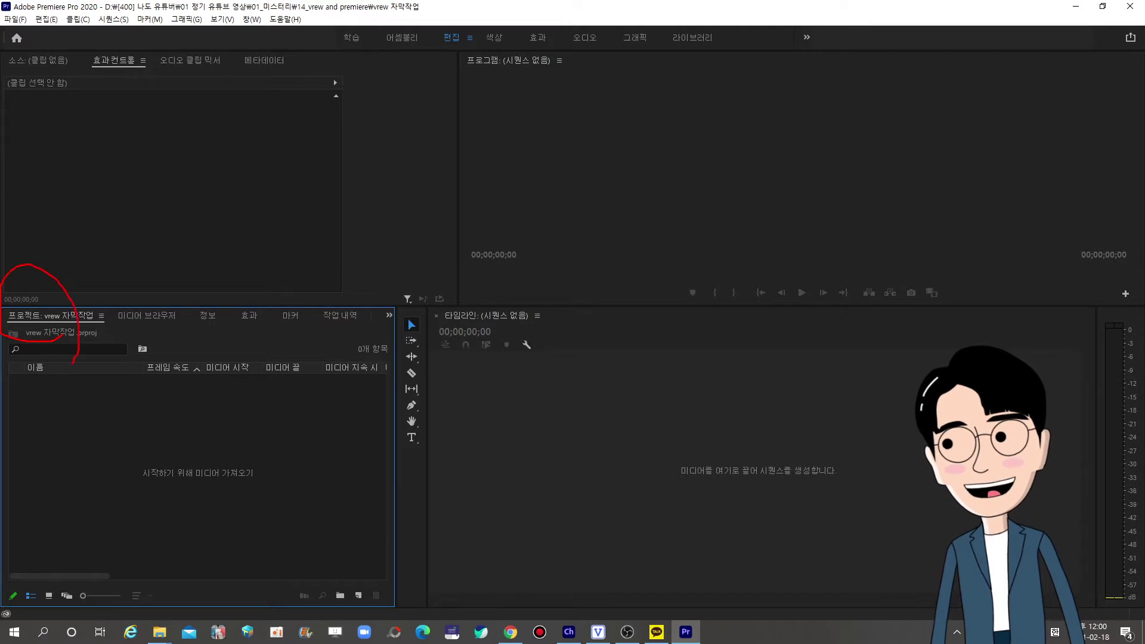
pyautogui.moveTo(241, 503)
pyautogui.mouseDown()
pyautogui.moveTo(201, 512)
pyautogui.moveTo(151, 497)
pyautogui.moveTo(147, 454)
pyautogui.moveTo(228, 413)
pyautogui.moveTo(264, 440)
pyautogui.moveTo(255, 484)
pyautogui.moveTo(216, 506)
pyautogui.mouseUp()
pyautogui.press('Escape')
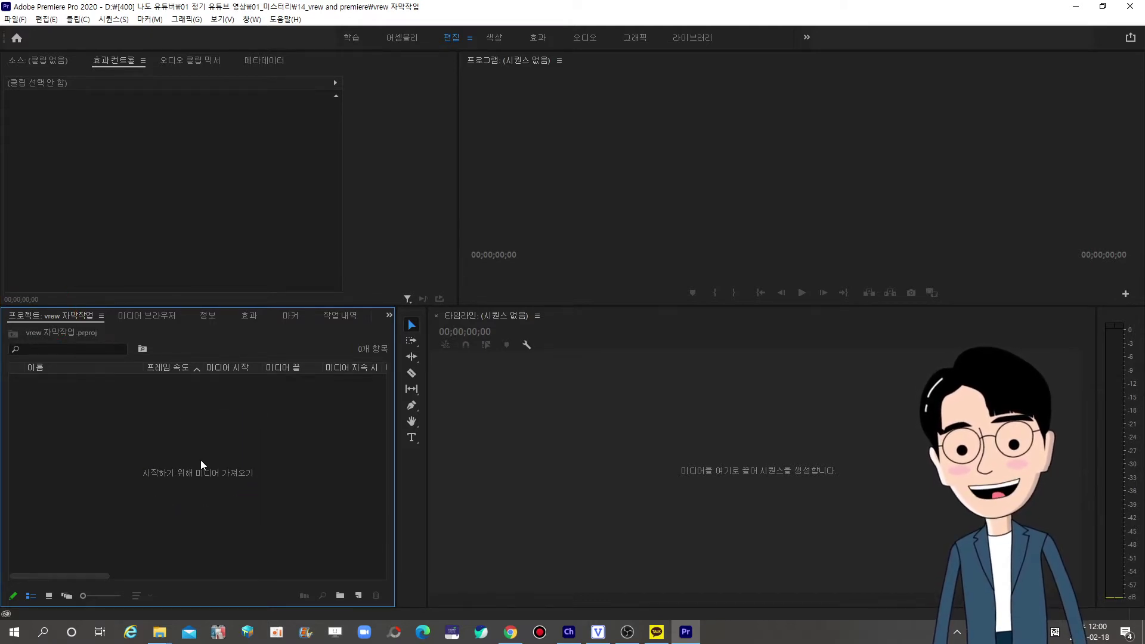
# - Import the XML file "12_vrew 기본편 완성본" from the "vrew 작업" folder into the Premiere Pro project
pyautogui.doubleClick(202, 465)
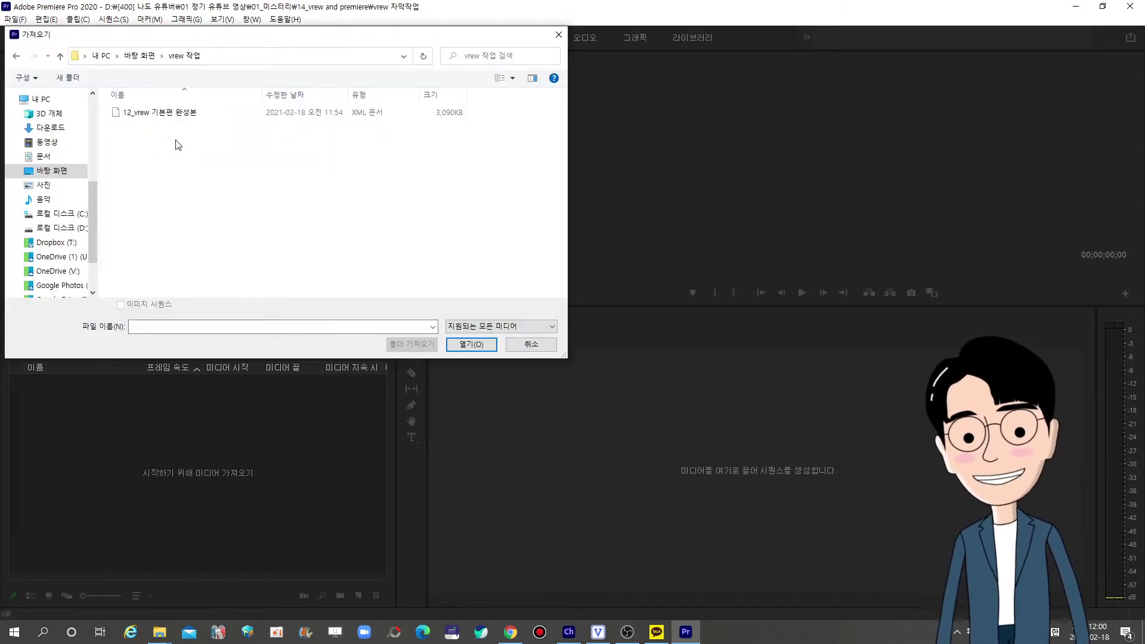
pyautogui.click(172, 116)
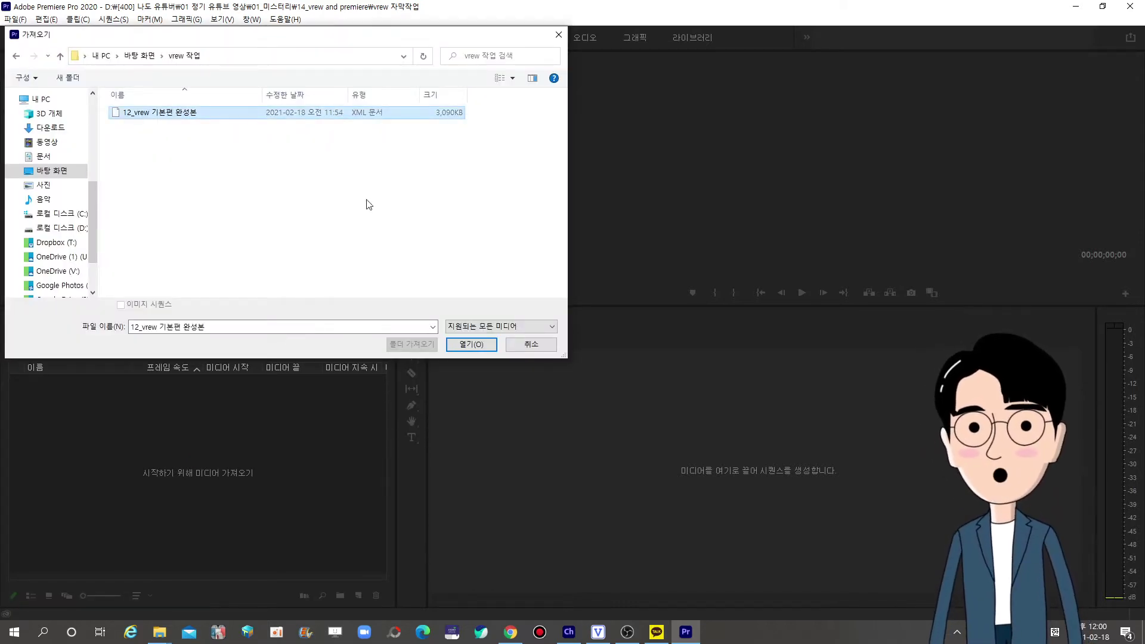
pyautogui.click(481, 346)
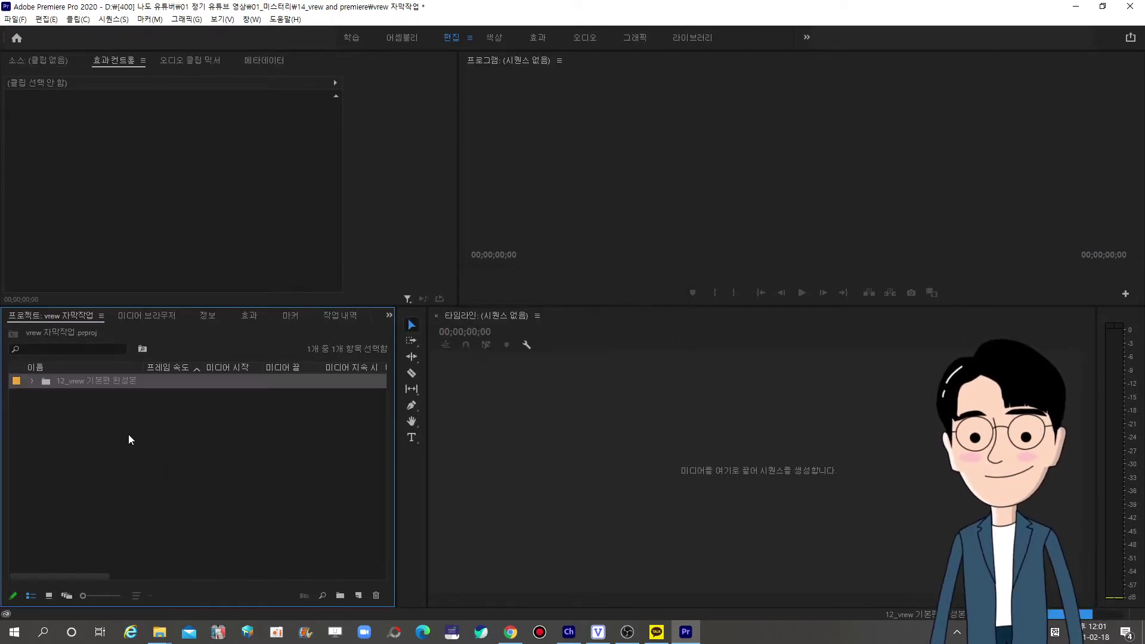
# - Open the imported "12_vrew 기본편 완성본" bin and load its sequence into the timeline
pyautogui.click(77, 384)
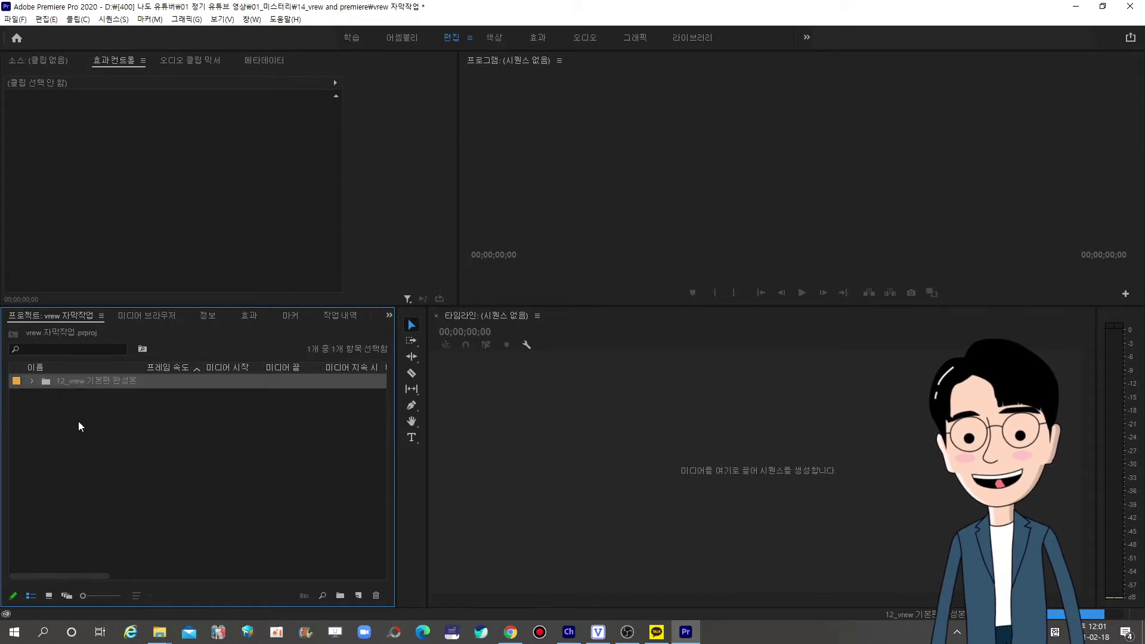
pyautogui.click(151, 448)
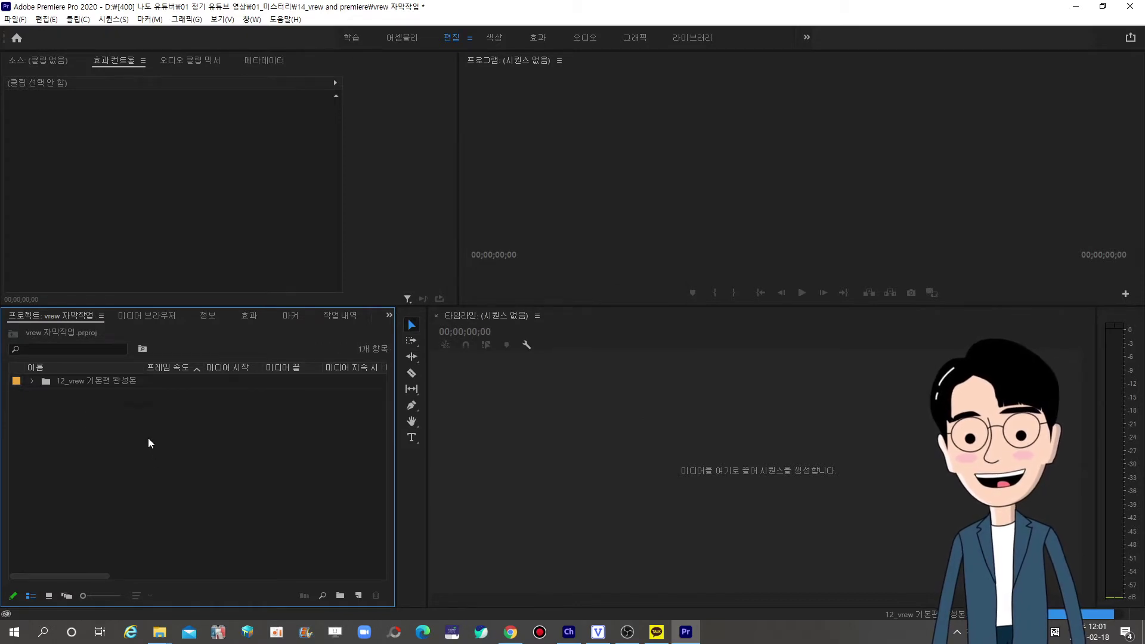
pyautogui.doubleClick(74, 381)
pyautogui.moveTo(128, 431); pyautogui.dragTo(87, 415)
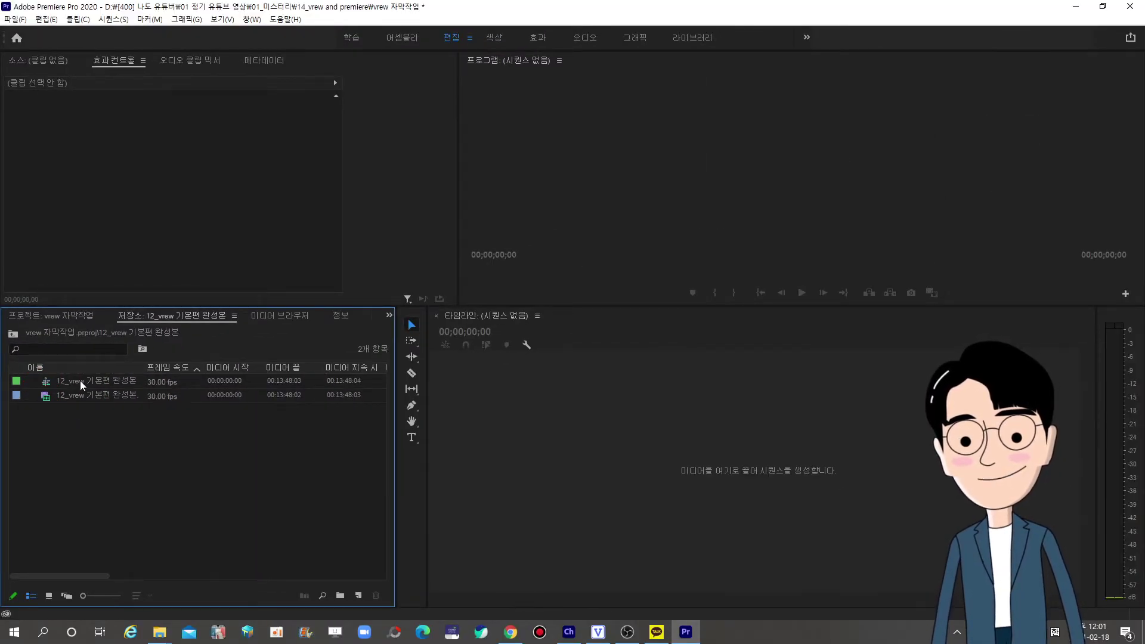
pyautogui.click(80, 381)
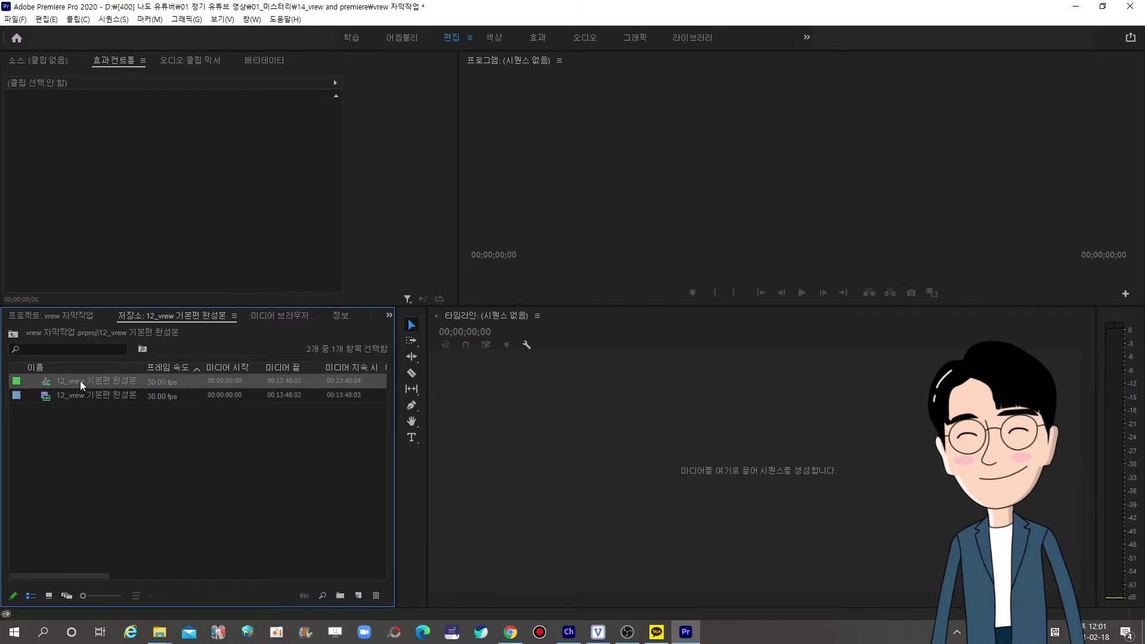
pyautogui.doubleClick(80, 381)
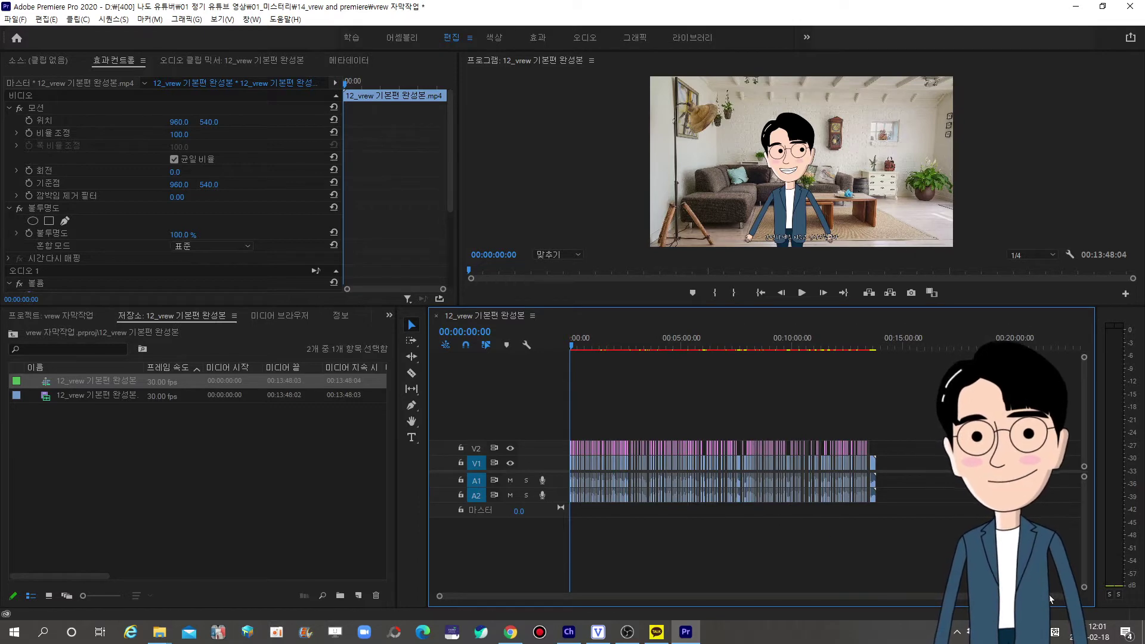
# - Play the first nine seconds or so of the sequence to check the imported subtitles, and select the clip at the playhead
pyautogui.moveTo(1066, 597); pyautogui.dragTo(620, 598)
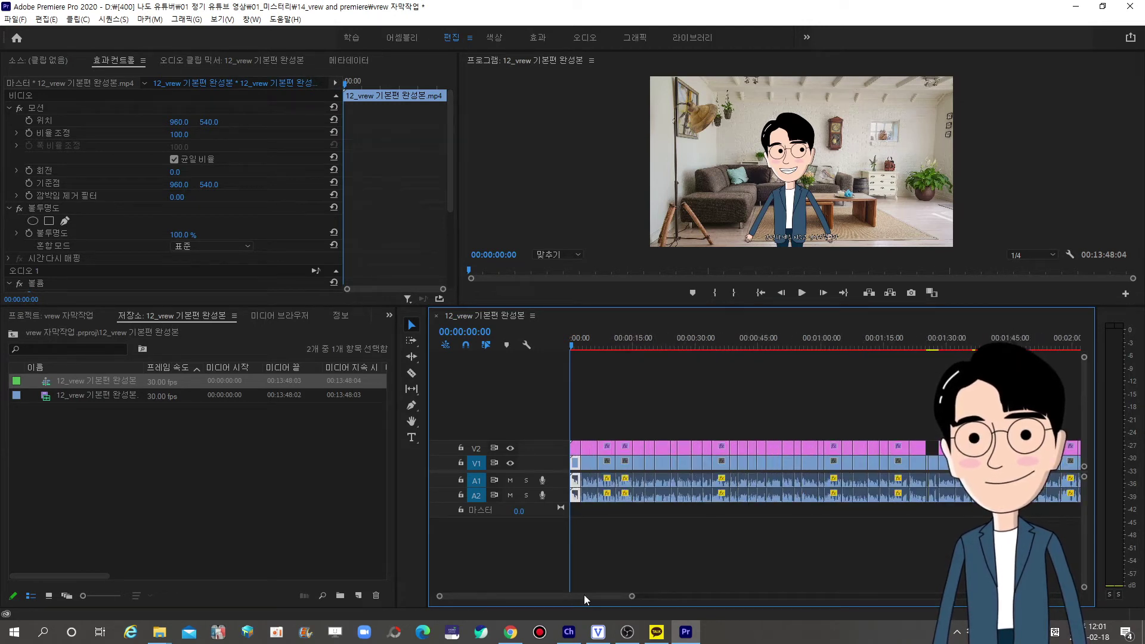
pyautogui.click(711, 533)
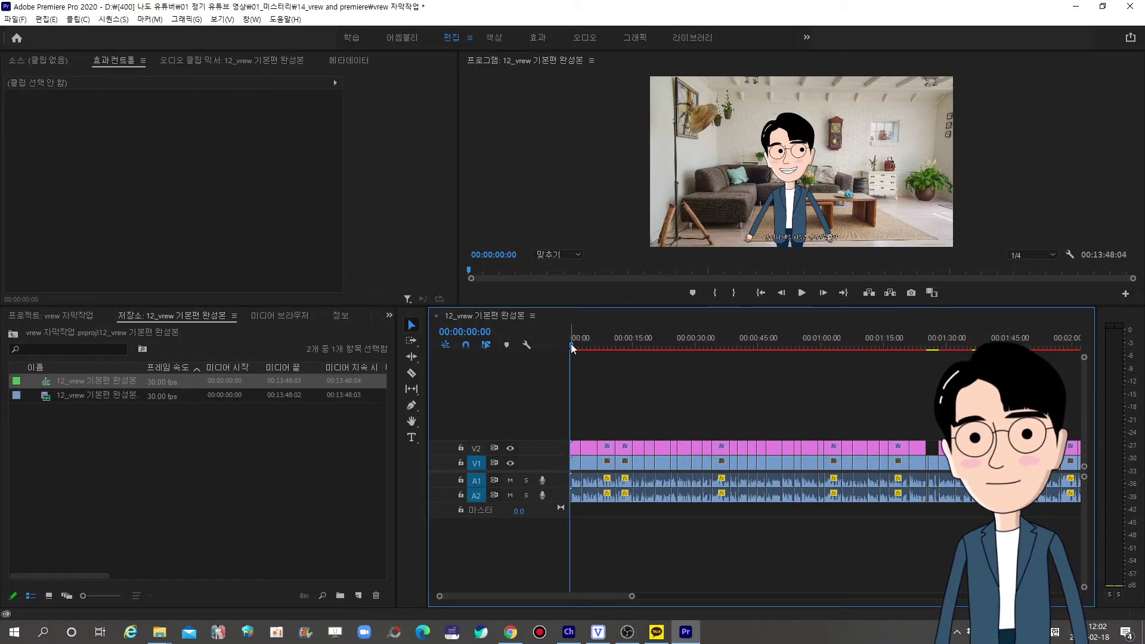
pyautogui.press('space')
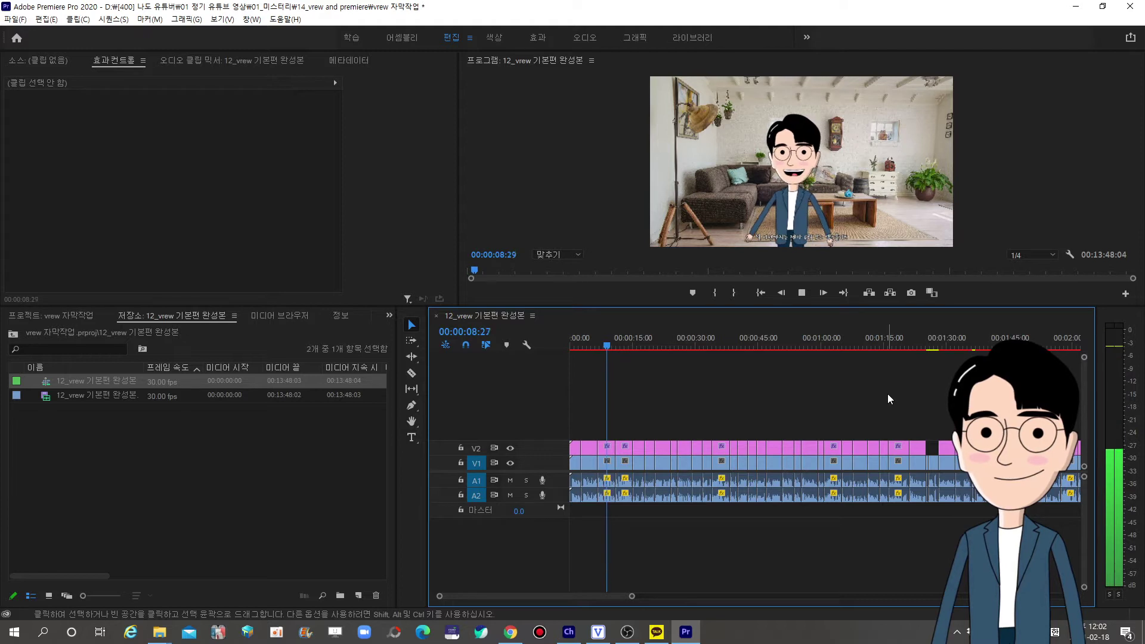
pyautogui.press('space')
pyautogui.press('d')
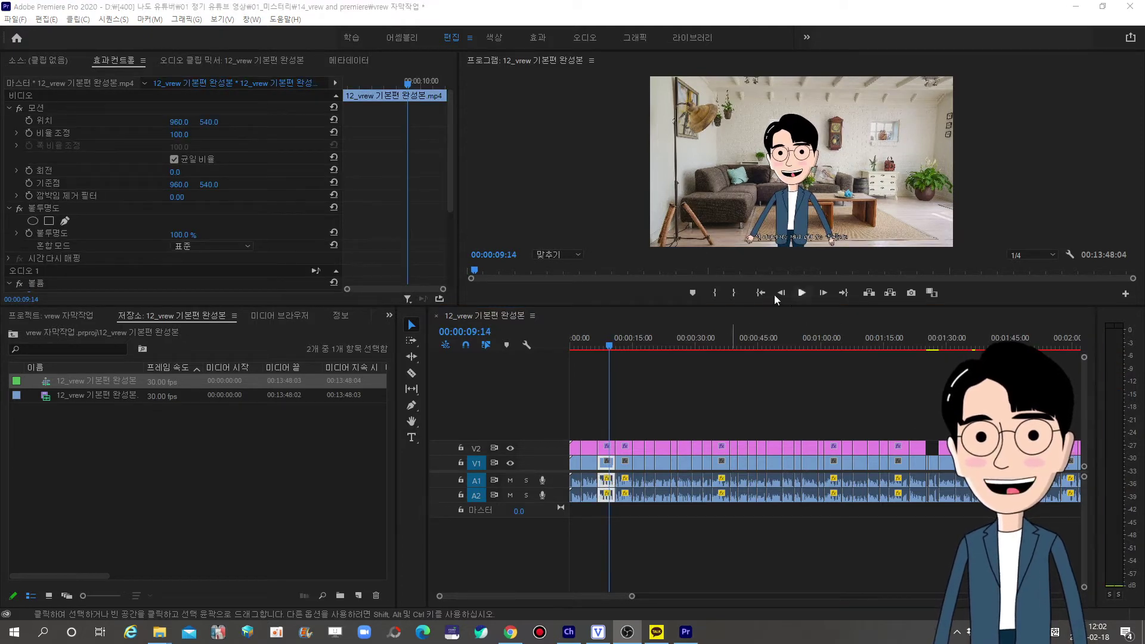
# - Enlarge the program monitor to examine the subtitle in the frame at 00:00:09:14, and clear the clip selection
pyautogui.moveTo(811, 307); pyautogui.dragTo(800, 370)
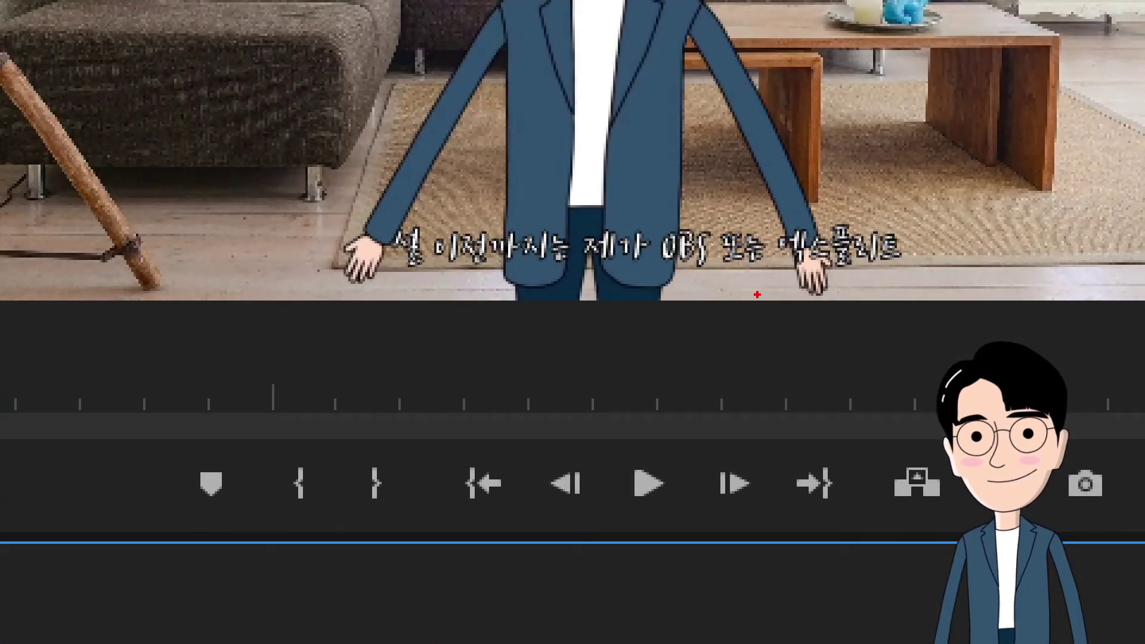
pyautogui.moveTo(757, 294)
pyautogui.mouseDown()
pyautogui.moveTo(564, 294)
pyautogui.moveTo(449, 266)
pyautogui.moveTo(443, 245)
pyautogui.moveTo(534, 155)
pyautogui.moveTo(728, 139)
pyautogui.moveTo(816, 190)
pyautogui.moveTo(828, 275)
pyautogui.moveTo(757, 298)
pyautogui.mouseUp()
pyautogui.moveTo(692, 121)
pyautogui.mouseDown()
pyautogui.moveTo(704, 164)
pyautogui.moveTo(893, 100)
pyautogui.mouseUp()
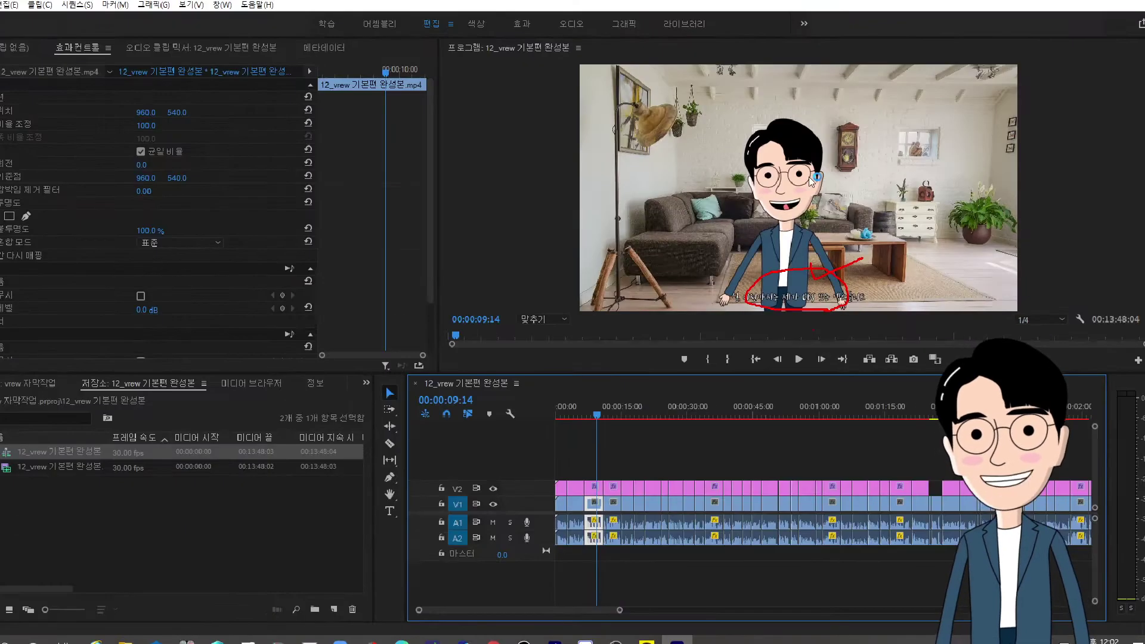
pyautogui.press('Escape')
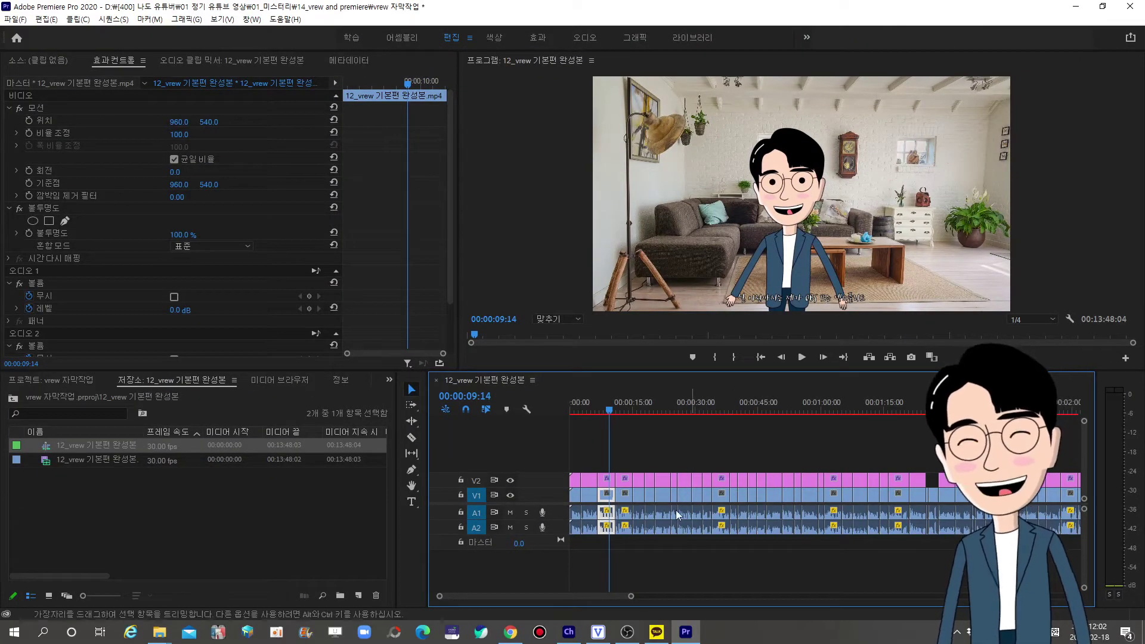
pyautogui.click(647, 567)
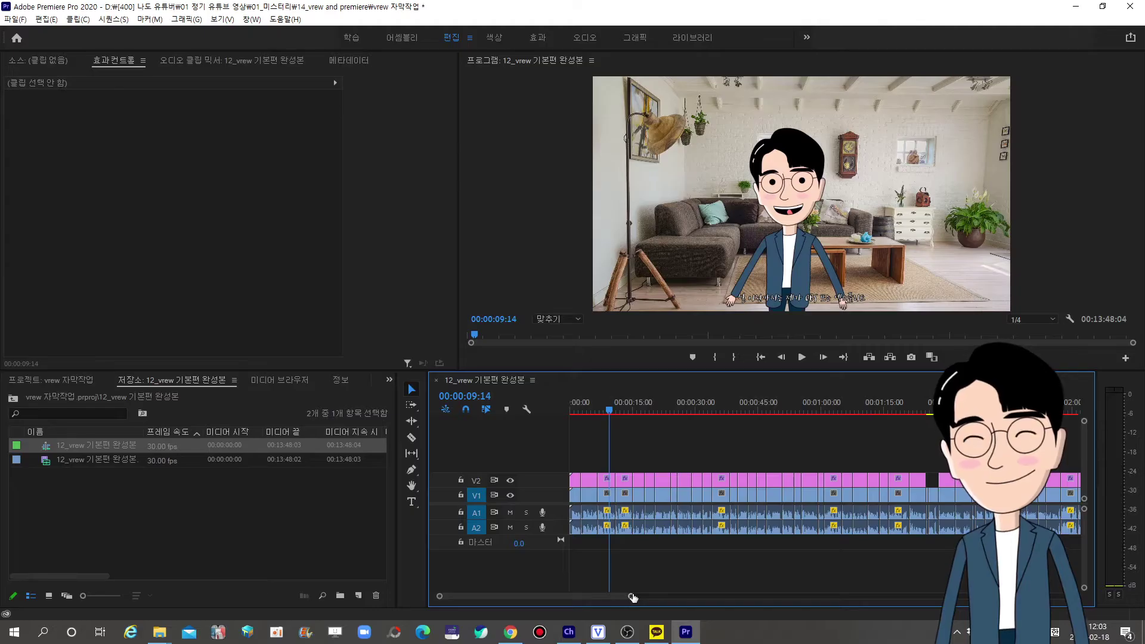
# - Delete the video and audio clips on tracks V1, A1 and A2 from the sequence's end back to near its start
pyautogui.moveTo(633, 597); pyautogui.dragTo(945, 596)
pyautogui.moveTo(865, 369); pyautogui.dragTo(865, 329)
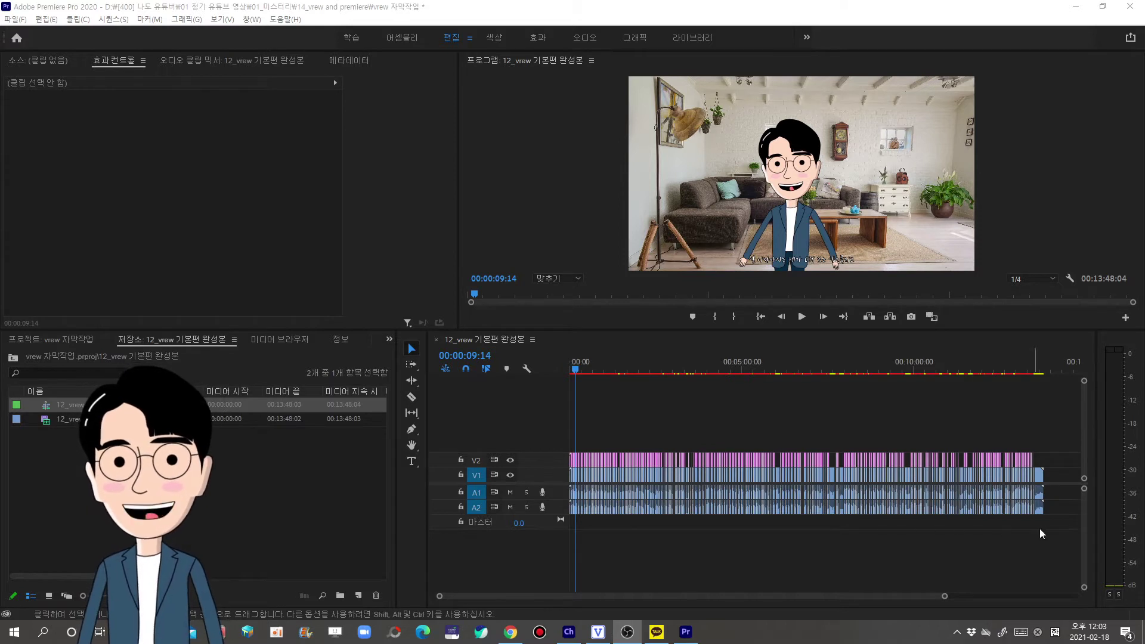
pyautogui.moveTo(1059, 528); pyautogui.dragTo(584, 482)
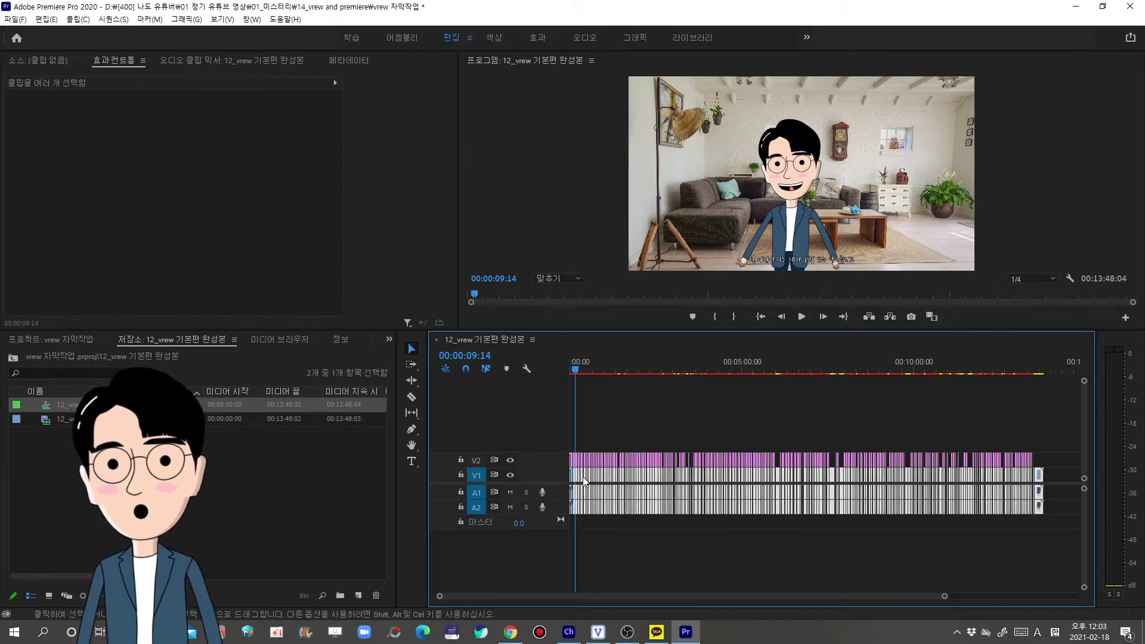
pyautogui.press('Delete')
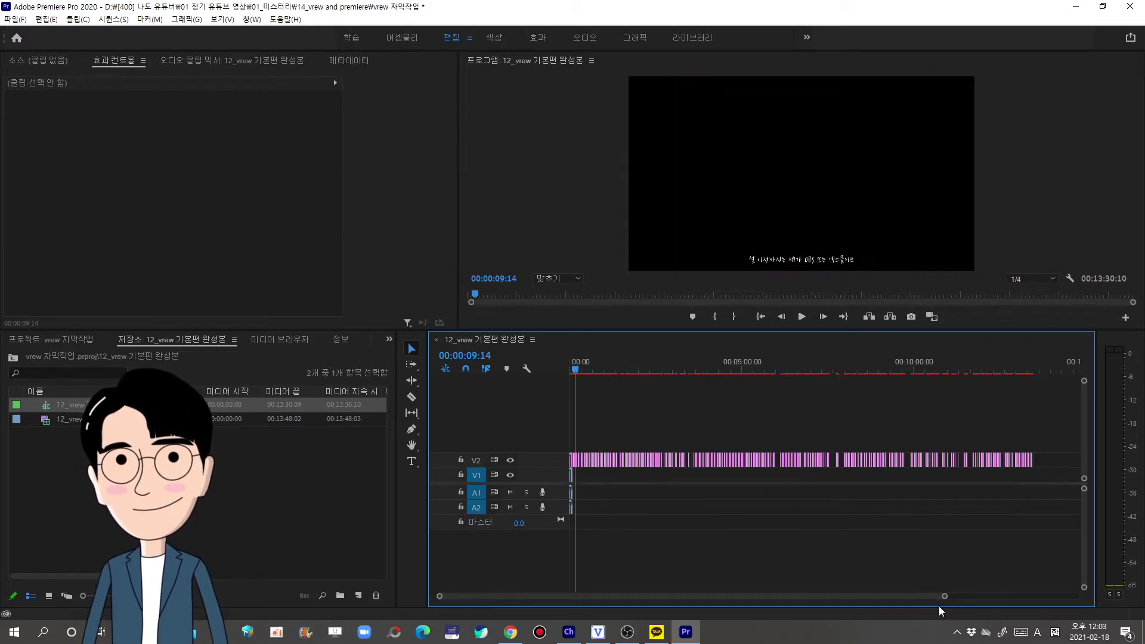
# - Extend the remaining clip on V1, A1 and A2 to its full length so it spans the entire subtitle track
pyautogui.moveTo(943, 597); pyautogui.dragTo(559, 597)
pyautogui.click(624, 477)
pyautogui.press('Delete')
pyautogui.click(595, 484)
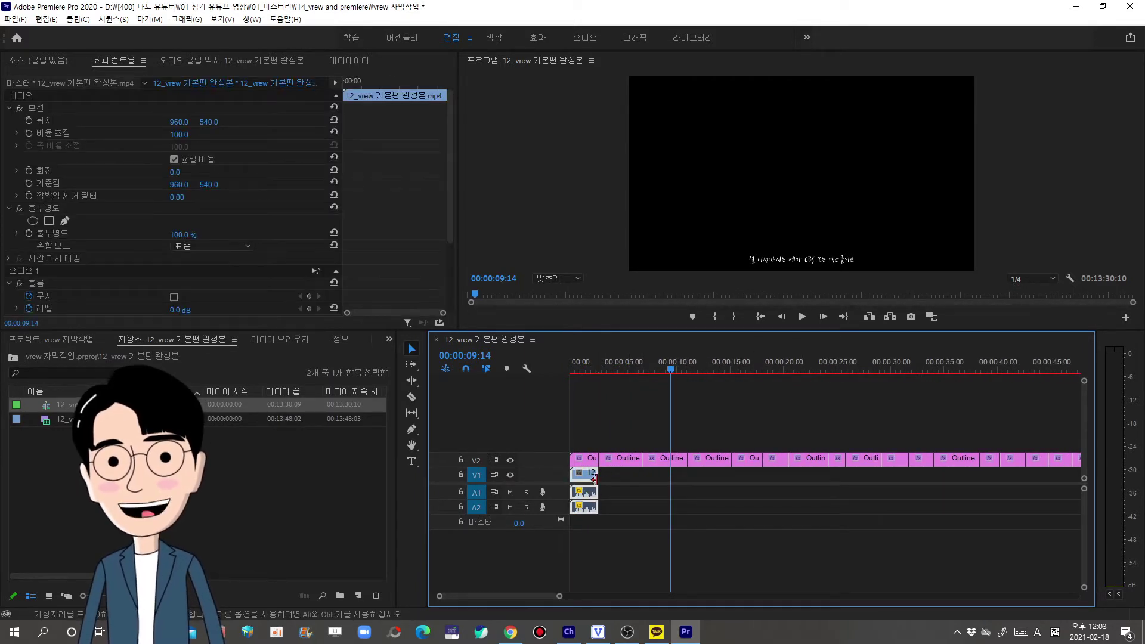
pyautogui.moveTo(595, 477); pyautogui.dragTo(742, 501)
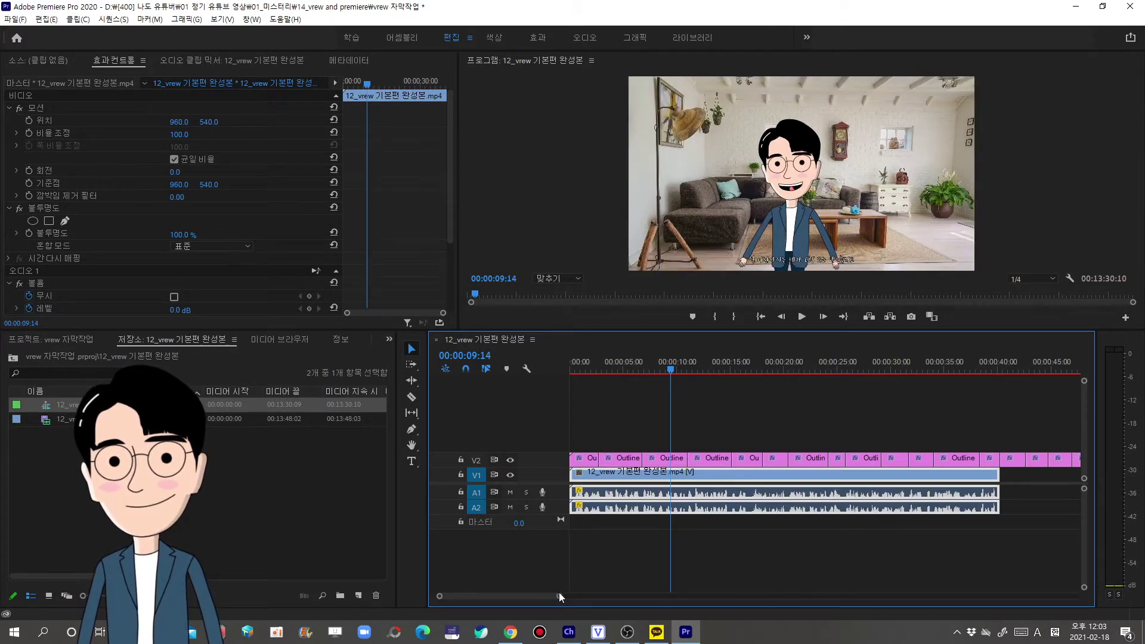
pyautogui.scroll(-2, 559, 593)
pyautogui.moveTo(561, 597); pyautogui.dragTo(705, 597)
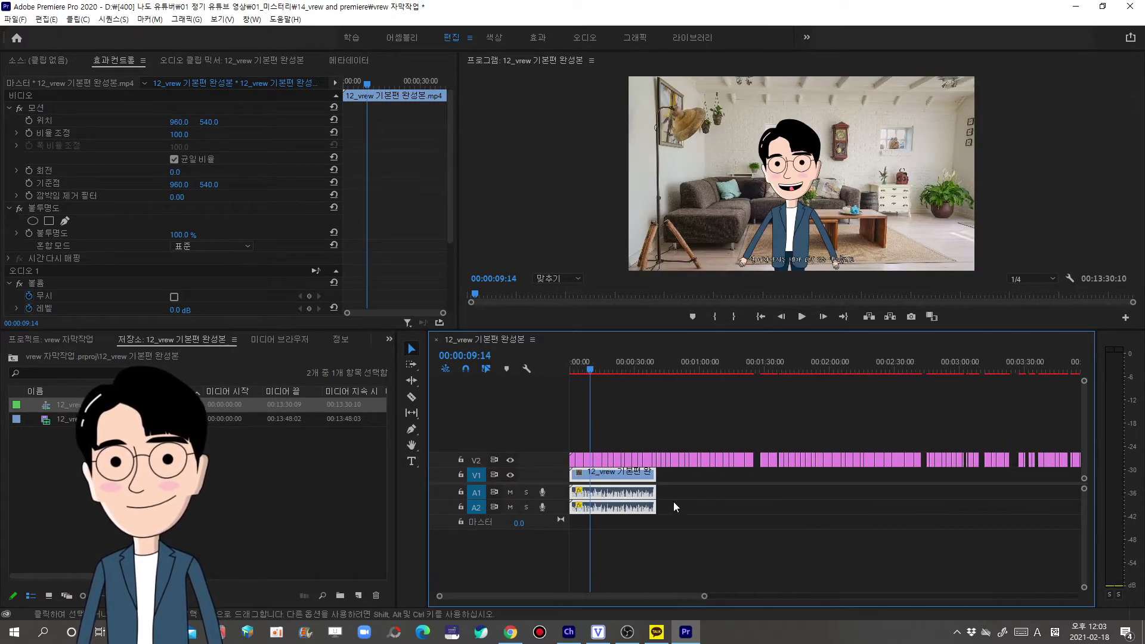
pyautogui.moveTo(654, 477); pyautogui.dragTo(1011, 506)
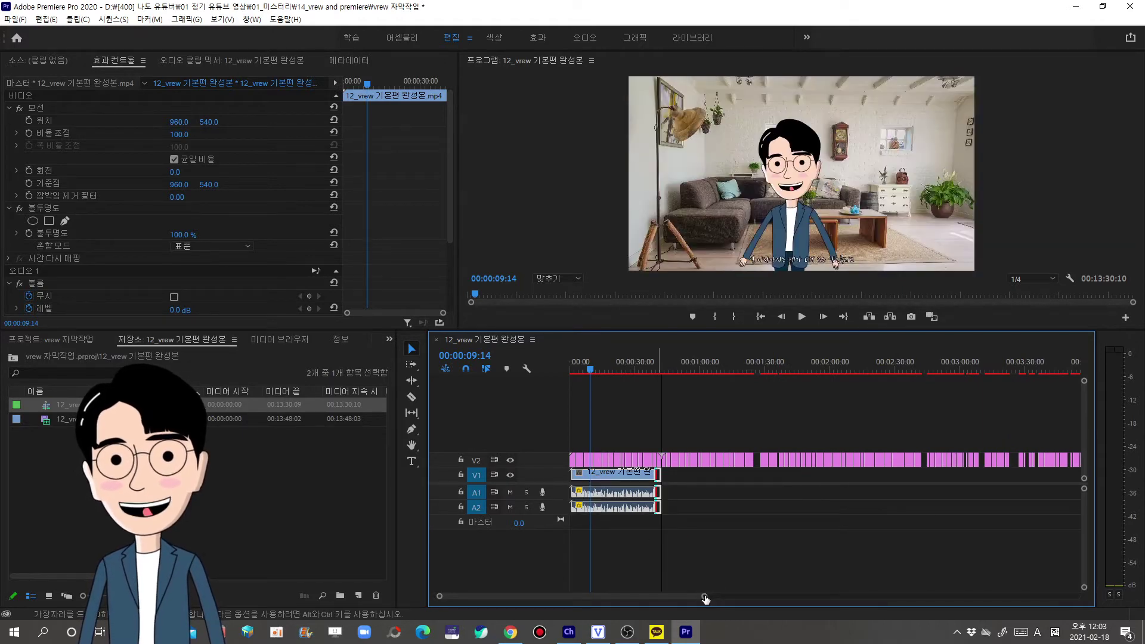
pyautogui.moveTo(705, 597); pyautogui.dragTo(880, 597)
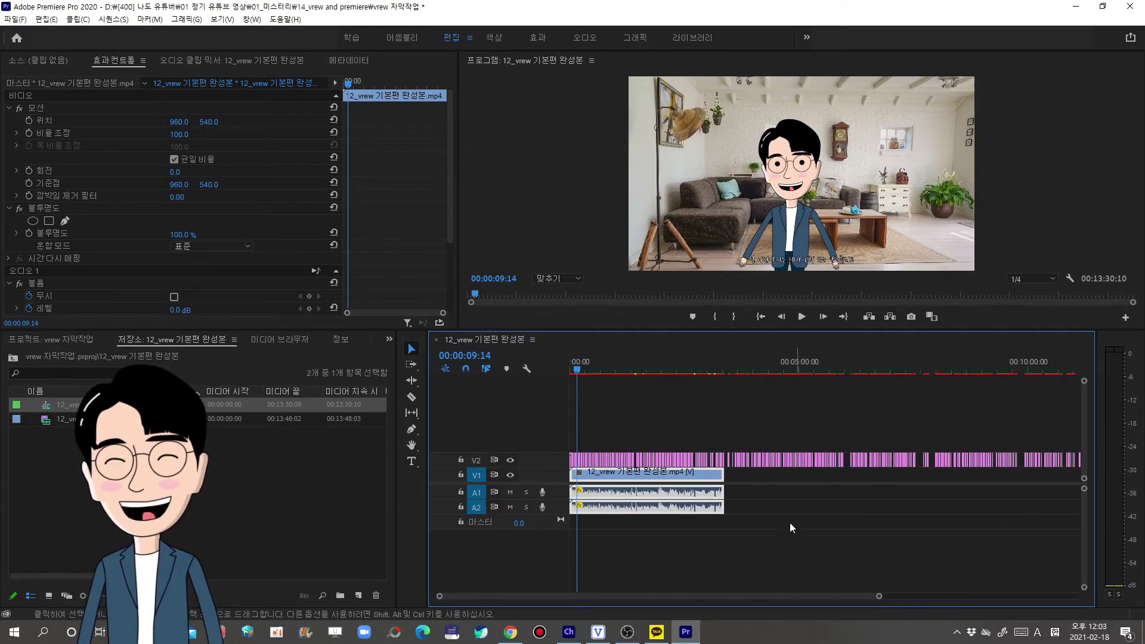
pyautogui.moveTo(729, 477); pyautogui.dragTo(1048, 508)
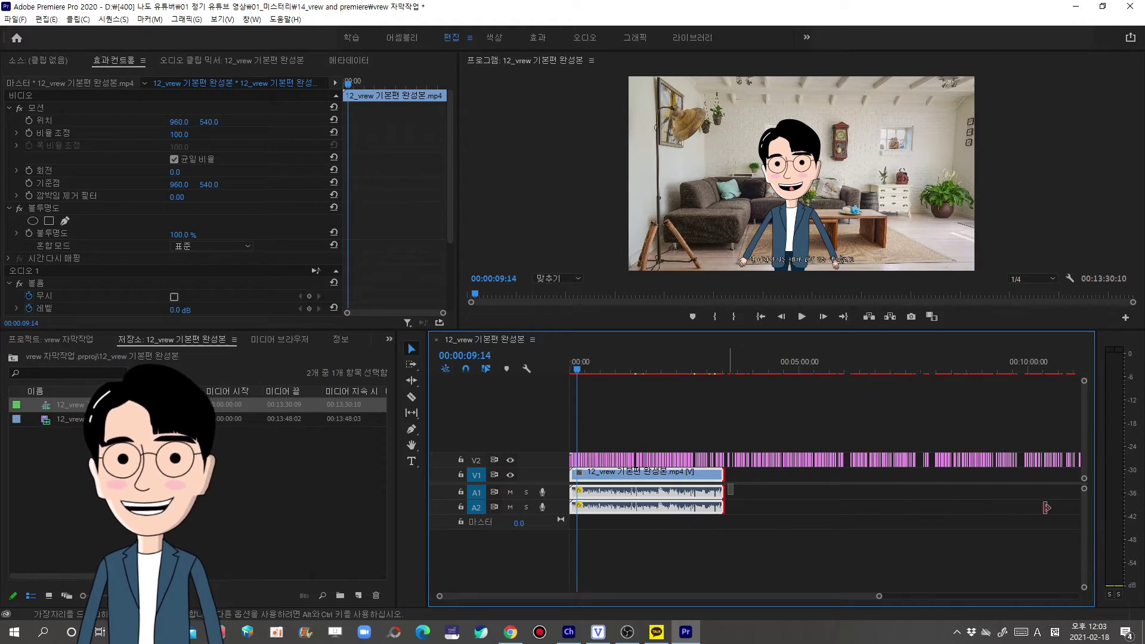
pyautogui.moveTo(883, 599); pyautogui.dragTo(1036, 597)
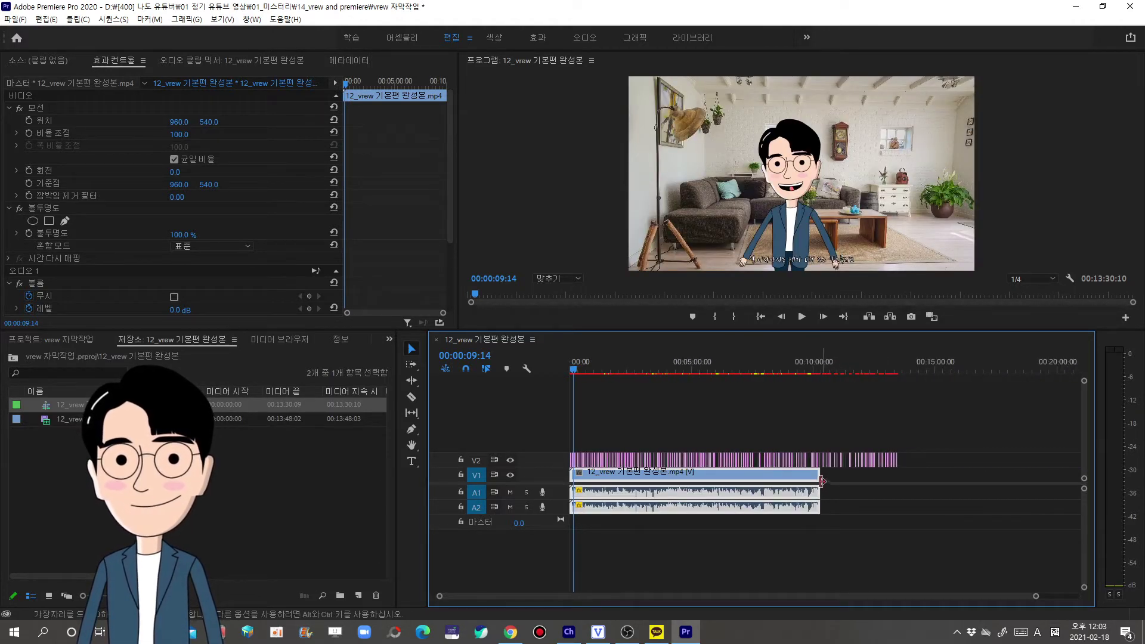
pyautogui.moveTo(816, 478); pyautogui.dragTo(915, 485)
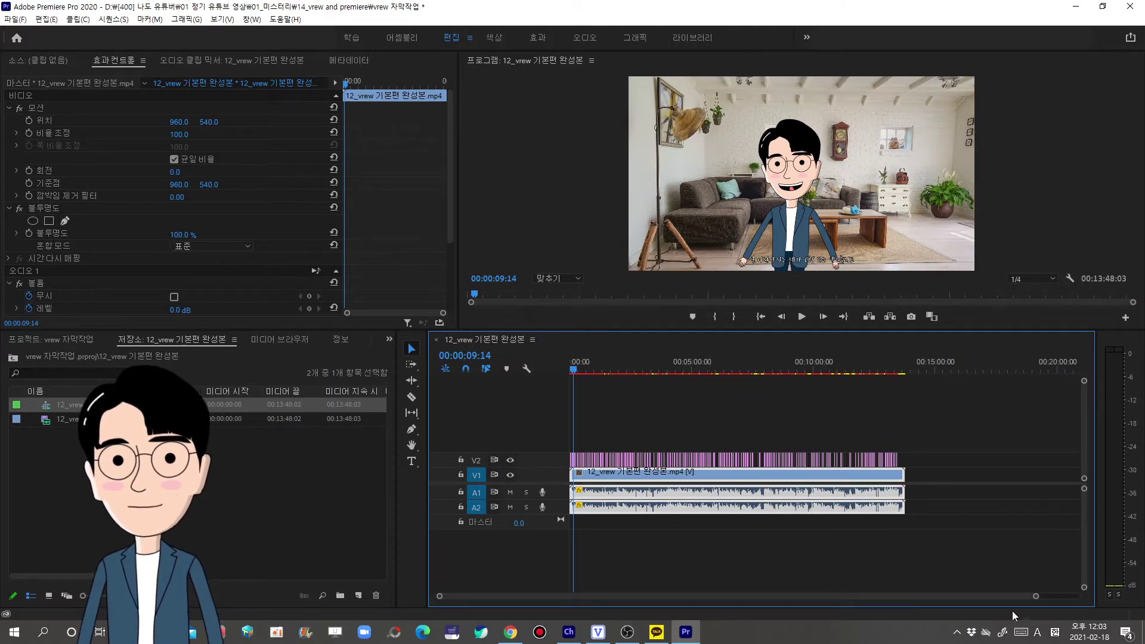
# - Select the first subtitle clip on V2 and expand its text and source text properties in the effect controls
pyautogui.moveTo(1036, 600); pyautogui.dragTo(784, 595)
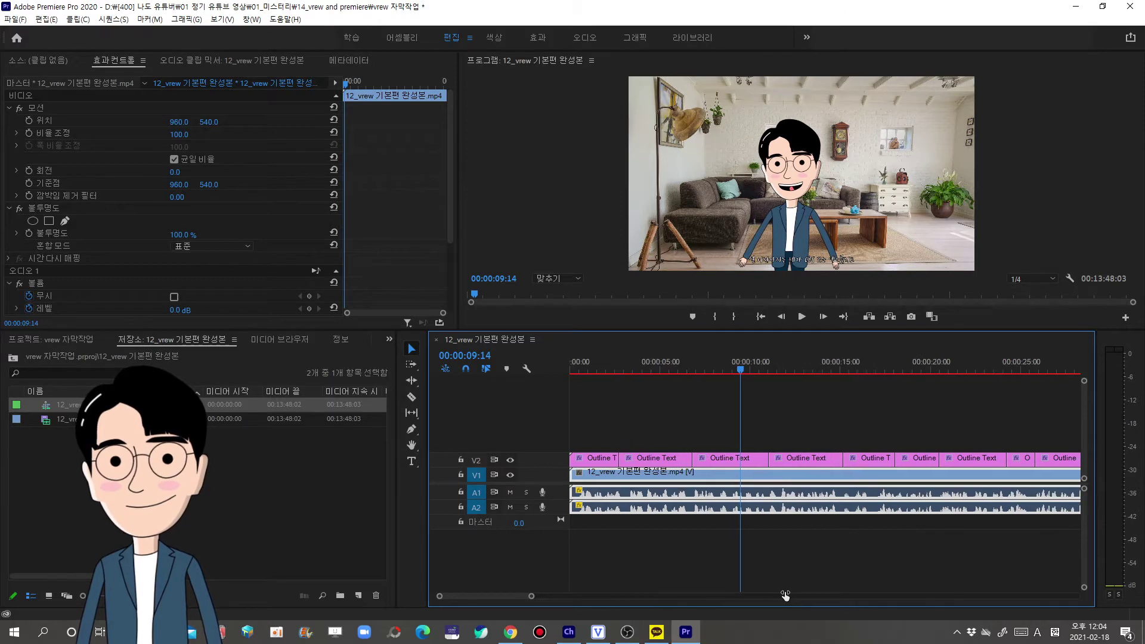
pyautogui.click(583, 367)
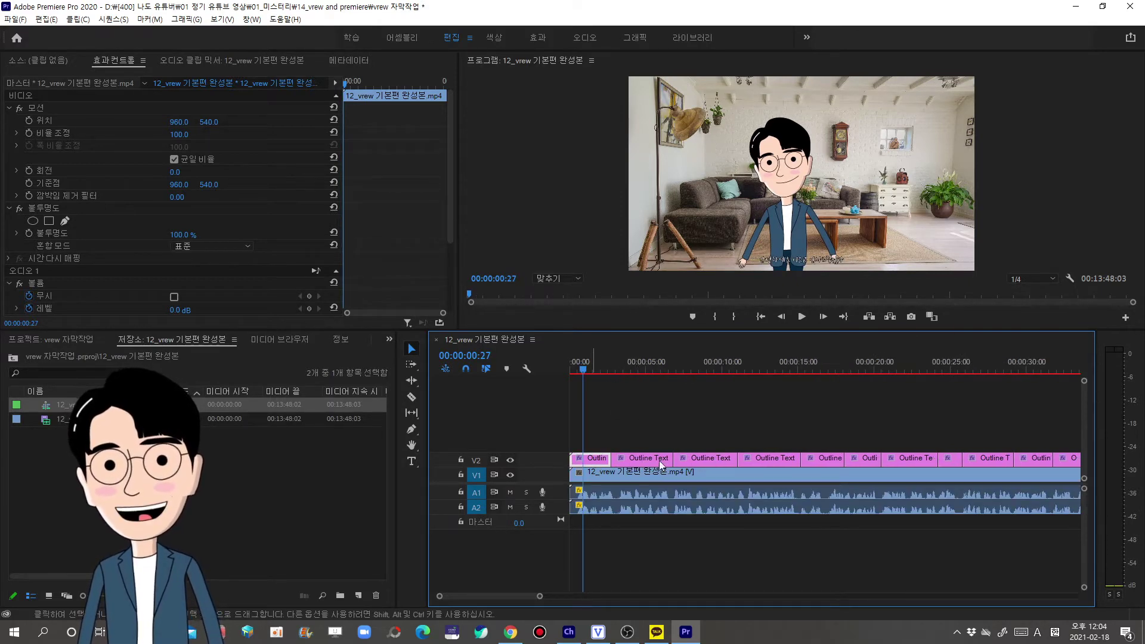
pyautogui.click(709, 457)
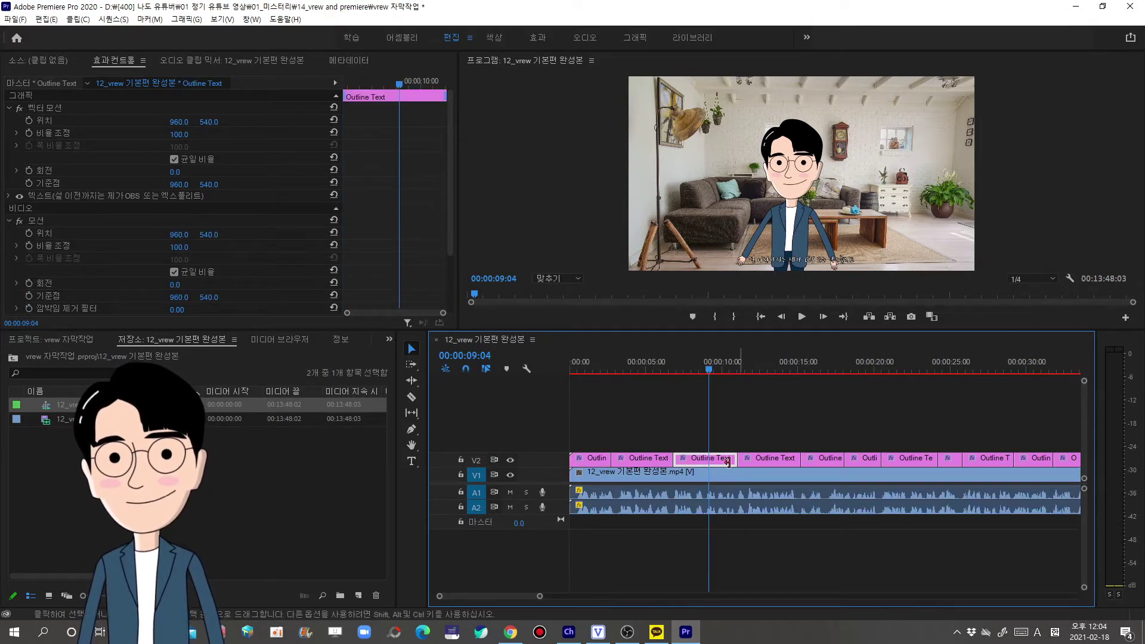
pyautogui.click(595, 461)
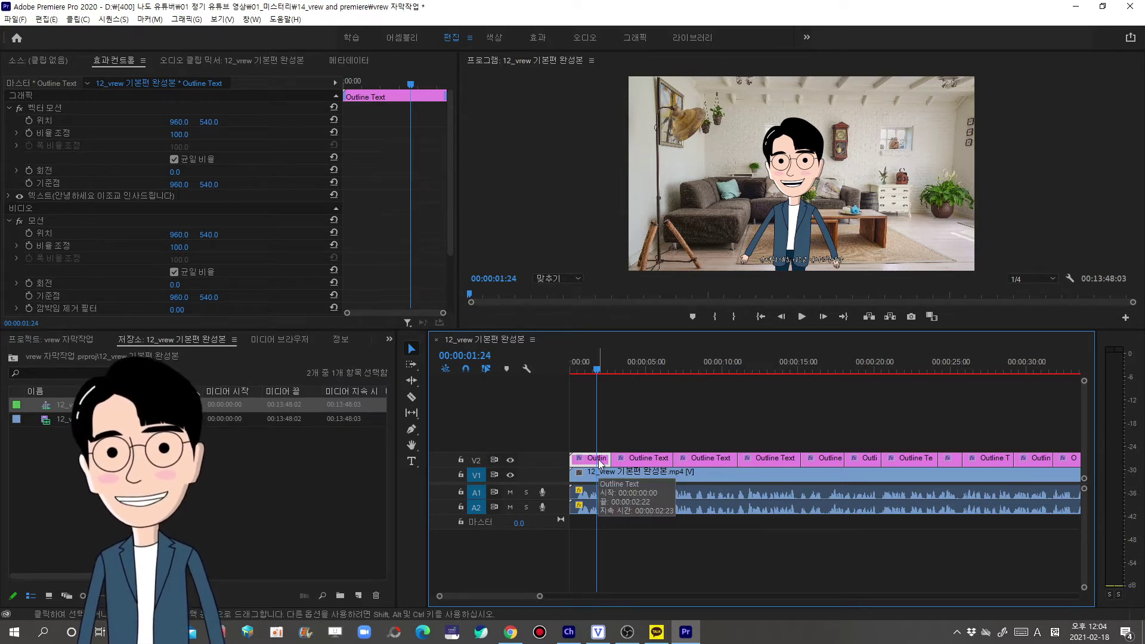
pyautogui.click(89, 62)
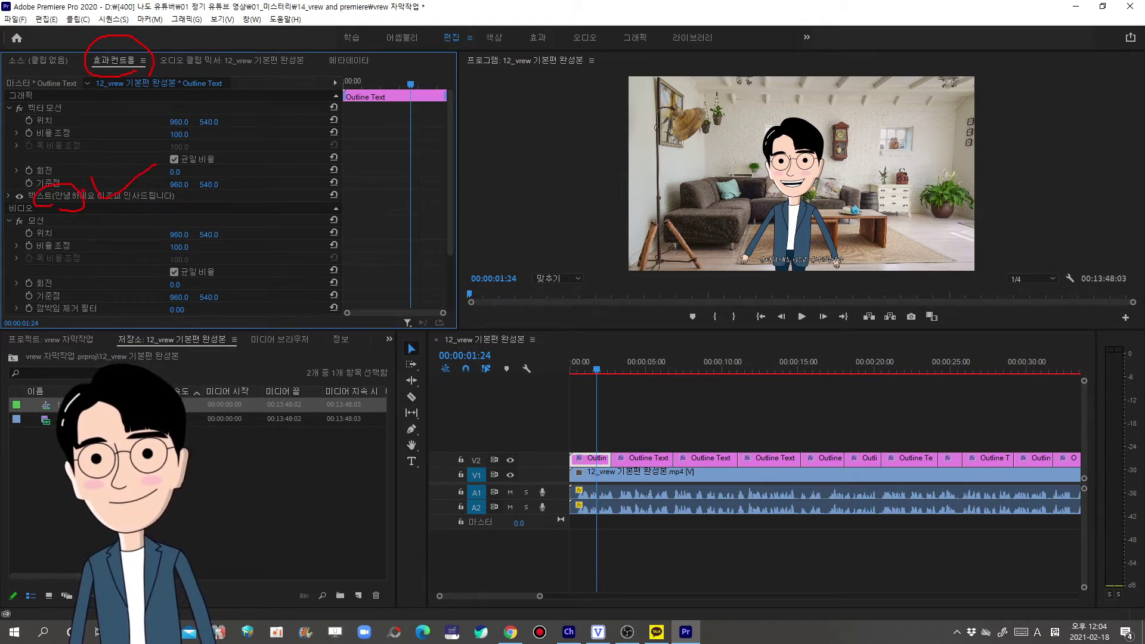
pyautogui.press('Escape')
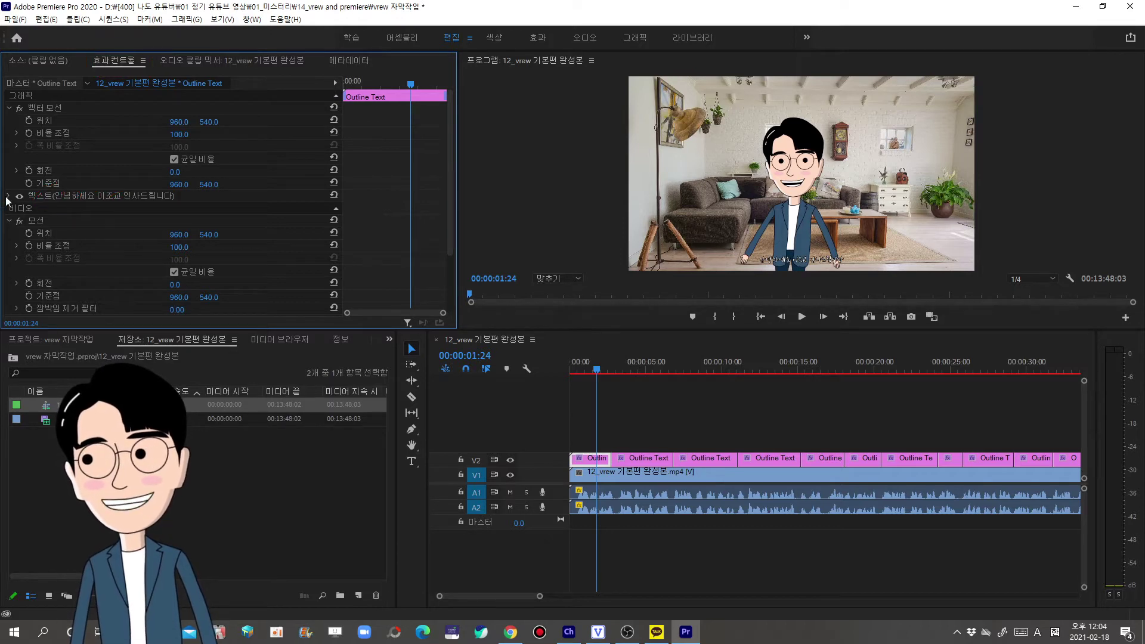
pyautogui.click(7, 200)
pyautogui.click(8, 197)
pyautogui.scroll(-3, 13, 262)
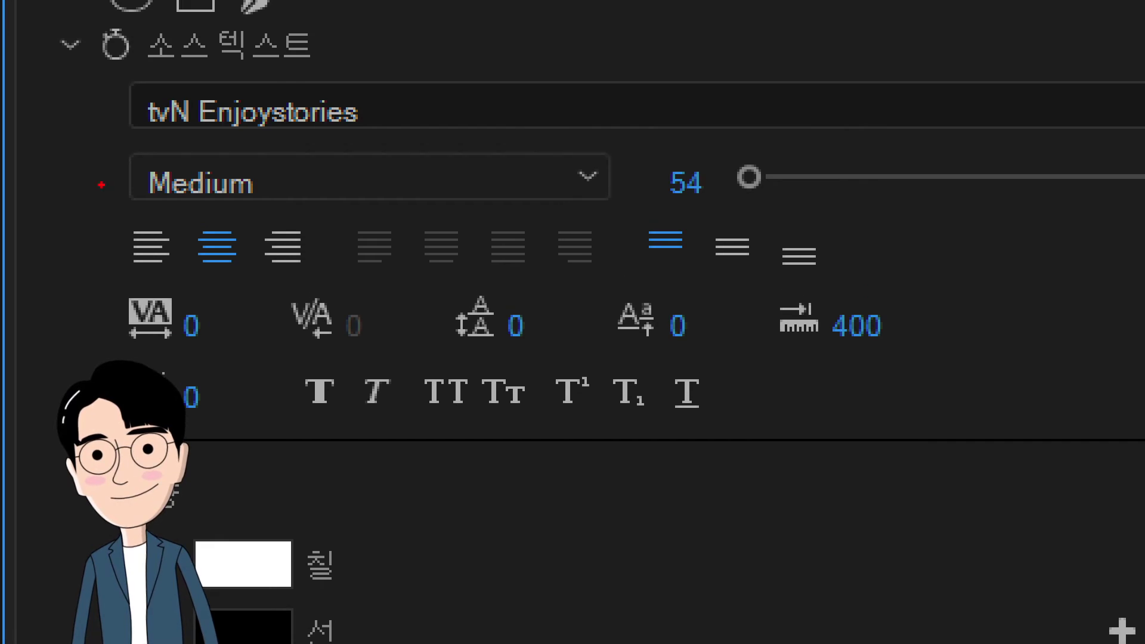
pyautogui.moveTo(471, 56)
pyautogui.mouseDown()
pyautogui.moveTo(503, 127)
pyautogui.moveTo(612, 68)
pyautogui.mouseUp()
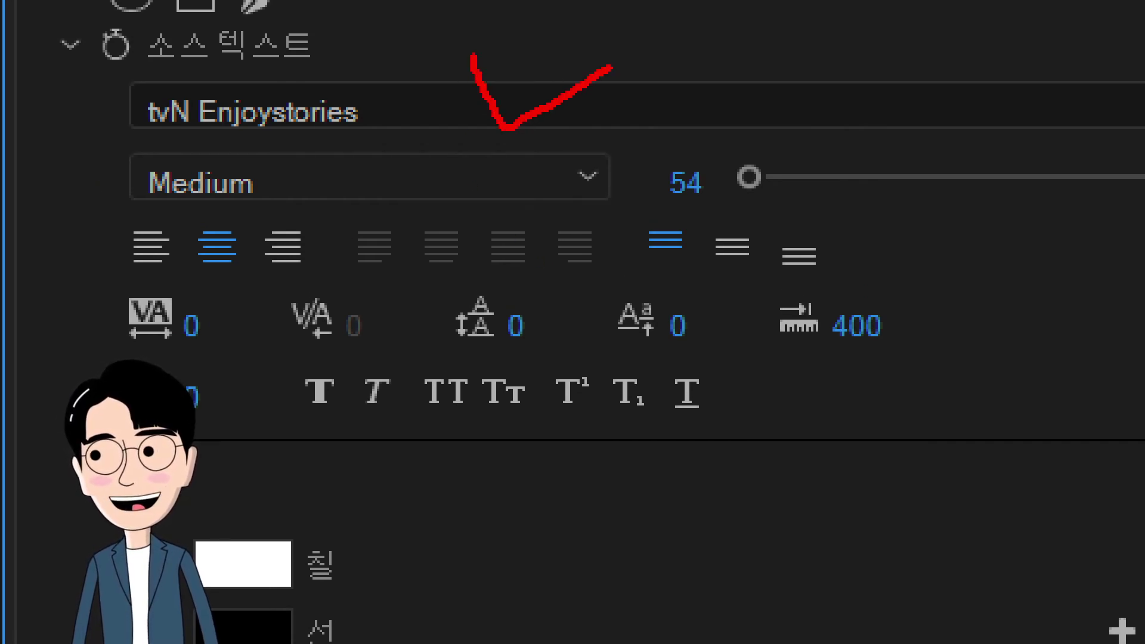
pyautogui.moveTo(240, 281)
pyautogui.mouseDown()
pyautogui.moveTo(141, 290)
pyautogui.moveTo(130, 277)
pyautogui.moveTo(206, 206)
pyautogui.moveTo(365, 202)
pyautogui.moveTo(317, 292)
pyautogui.moveTo(230, 290)
pyautogui.mouseUp()
pyautogui.moveTo(31, 514)
pyautogui.mouseDown()
pyautogui.moveTo(93, 383)
pyautogui.moveTo(242, 491)
pyautogui.moveTo(197, 544)
pyautogui.mouseUp()
pyautogui.moveTo(251, 498); pyautogui.dragTo(386, 504)
pyautogui.moveTo(393, 612); pyautogui.dragTo(564, 583)
pyautogui.press('Escape')
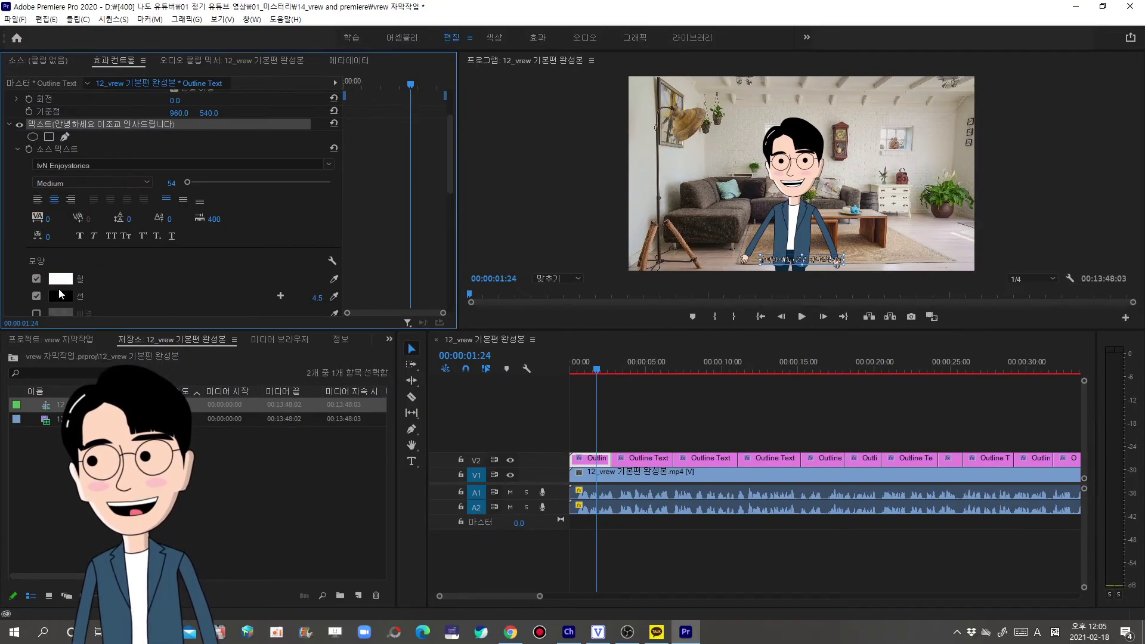
# - Turn off the stroke of the first subtitle's text and enable its background
pyautogui.scroll(-2, 101, 288)
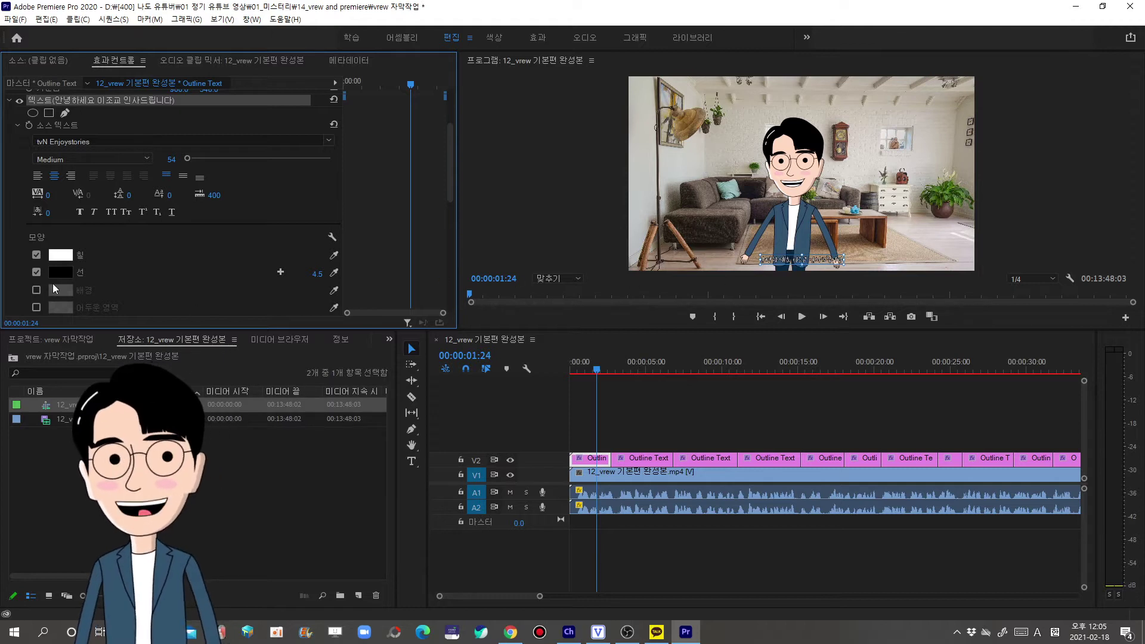
pyautogui.click(36, 270)
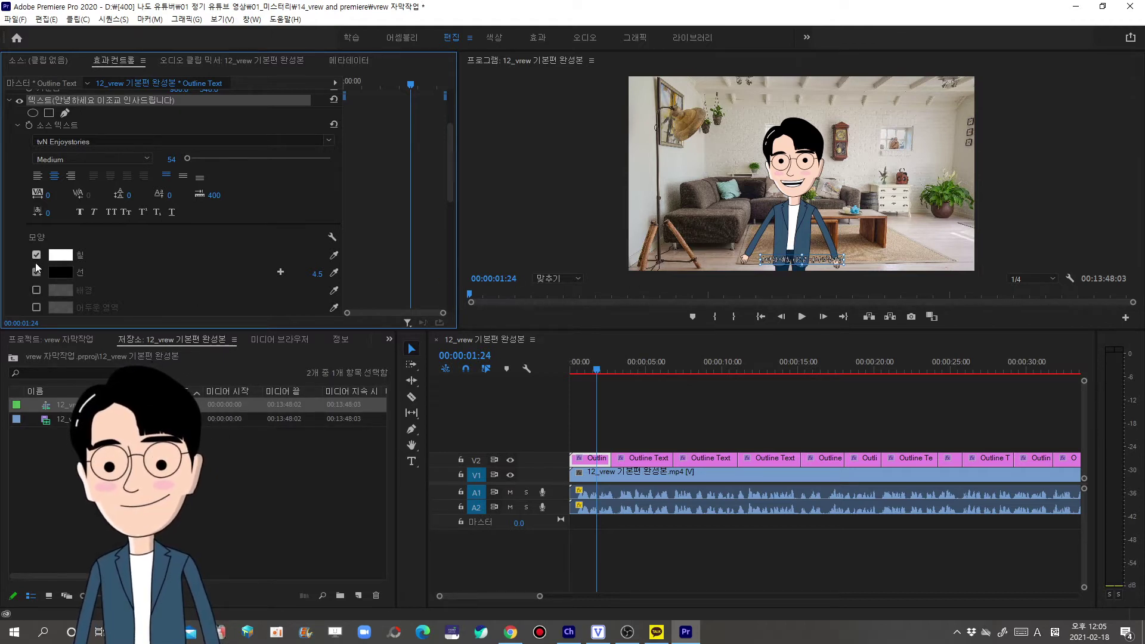
pyautogui.click(35, 271)
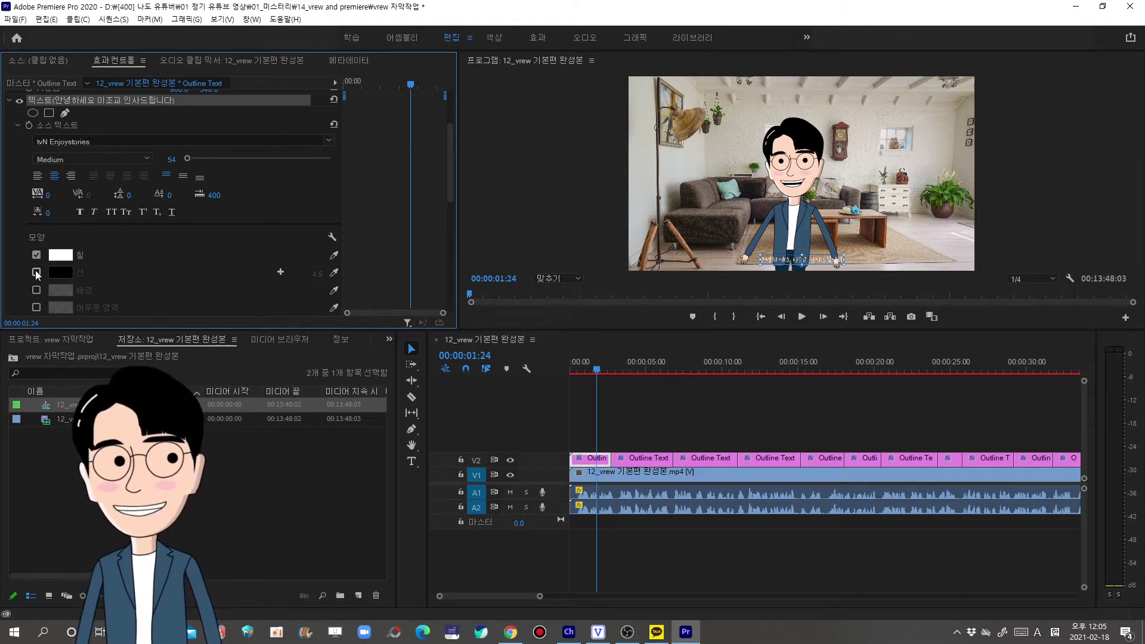
pyautogui.click(37, 290)
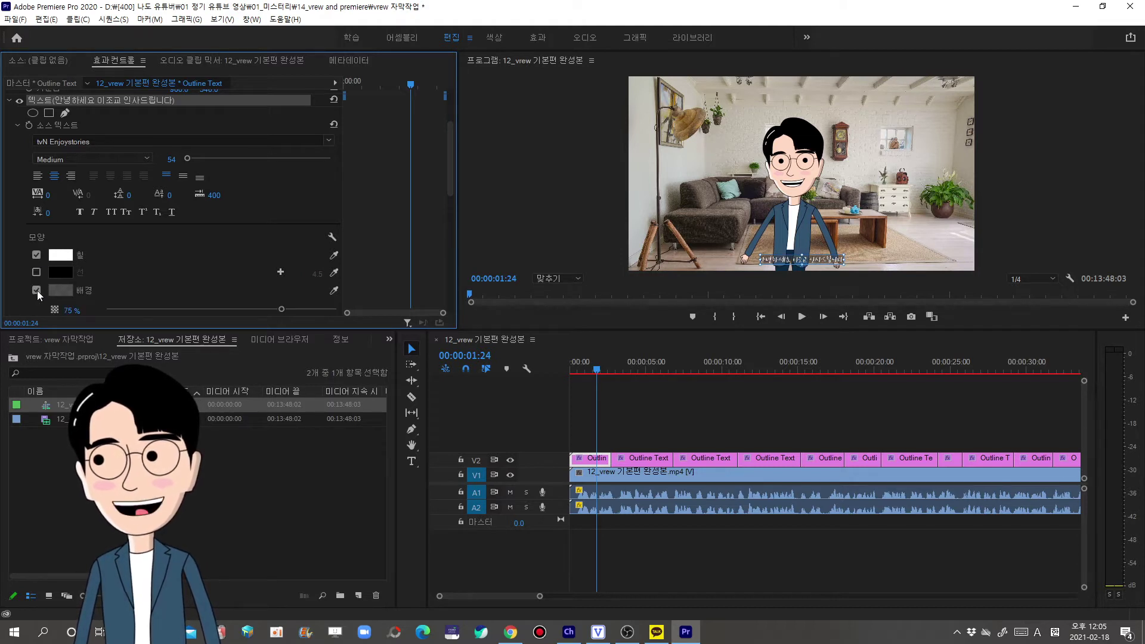
# - Set the first subtitle's background colour to white and its text fill colour to black
pyautogui.click(63, 292)
pyautogui.moveTo(511, 286); pyautogui.dragTo(431, 389)
pyautogui.click(700, 233)
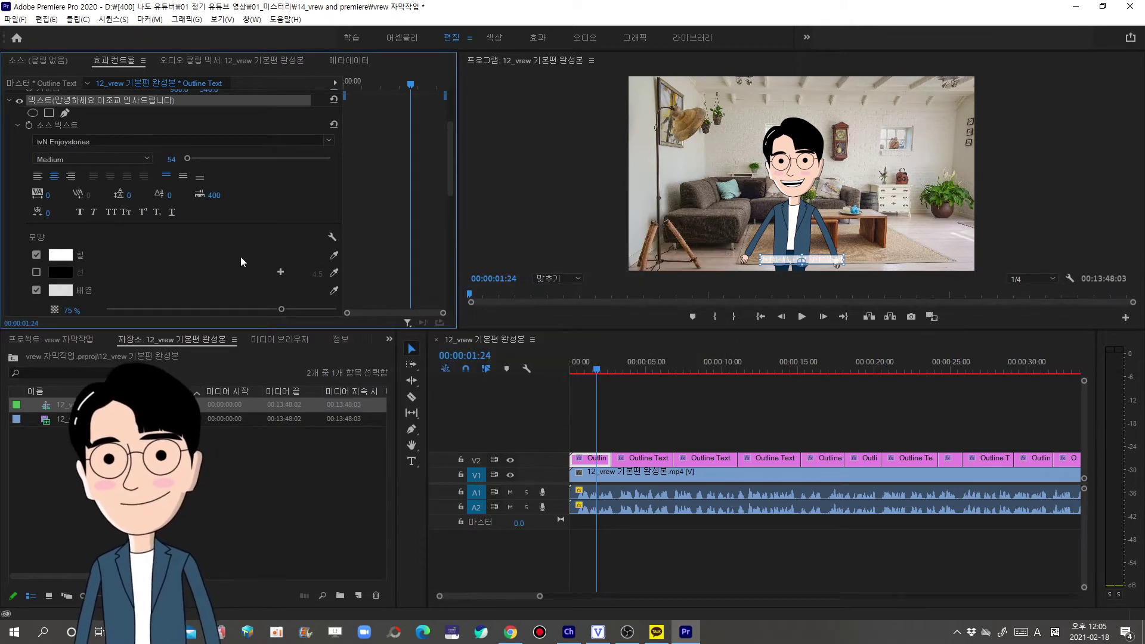
pyautogui.click(62, 255)
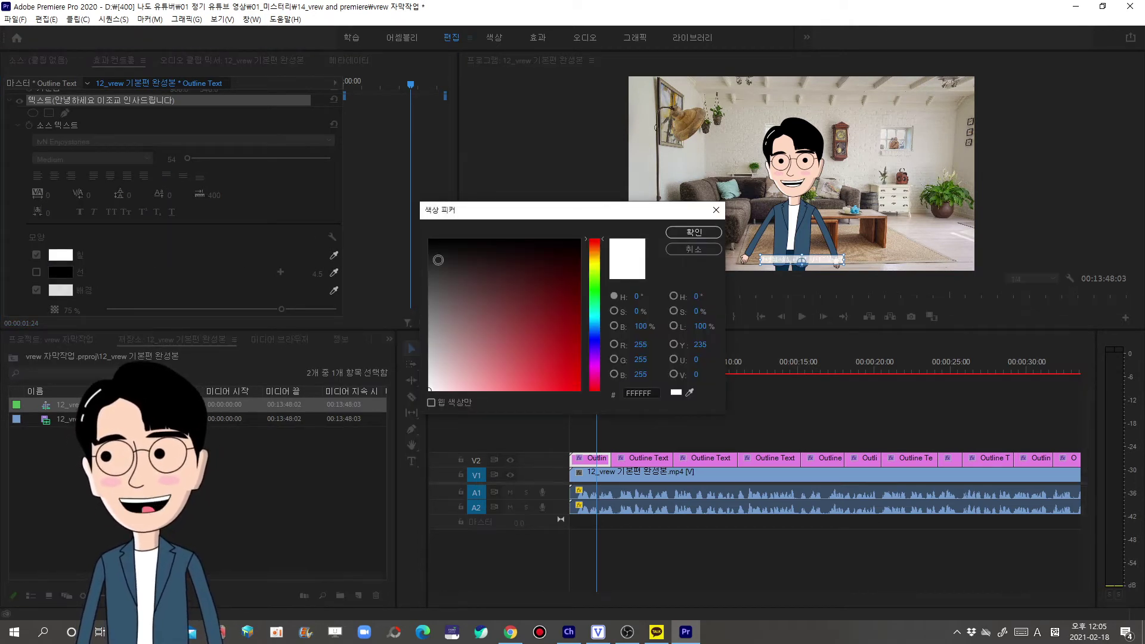
pyautogui.click(704, 232)
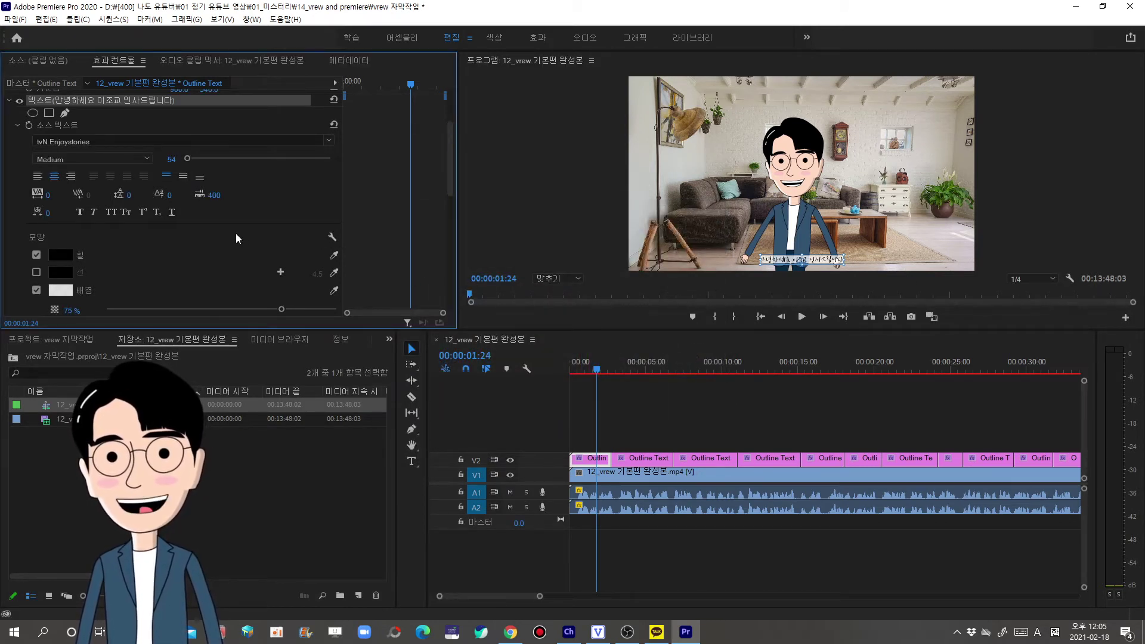
# - Set the first subtitle's background size to 14.7 and its opacity to 70%, and deselect the text in the preview
pyautogui.scroll(-4, 220, 242)
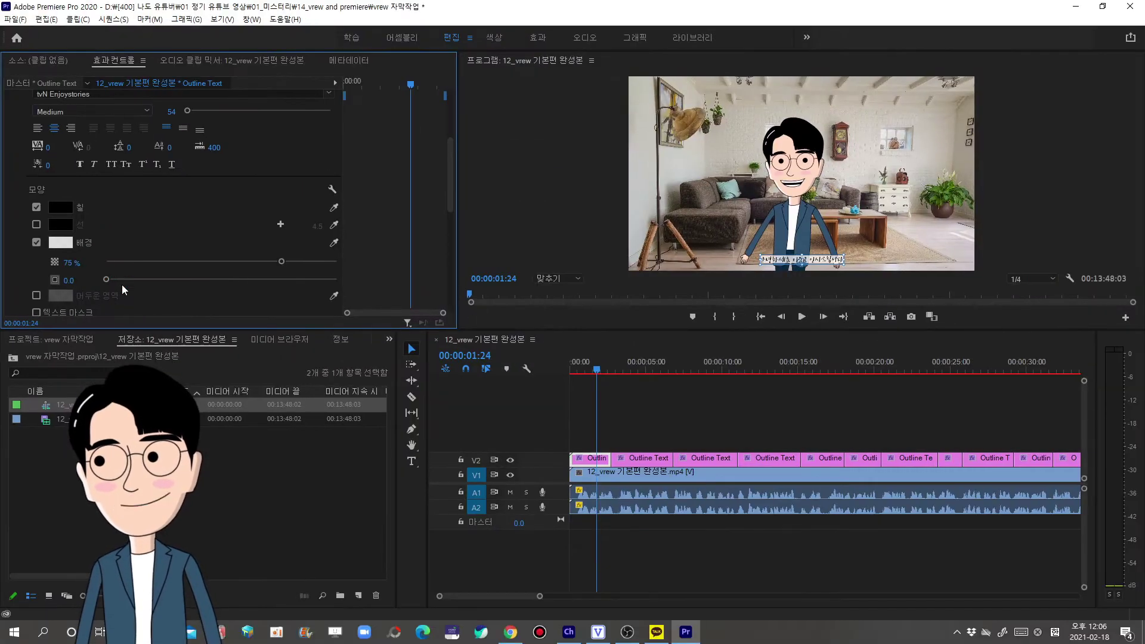
pyautogui.moveTo(108, 280); pyautogui.dragTo(123, 280)
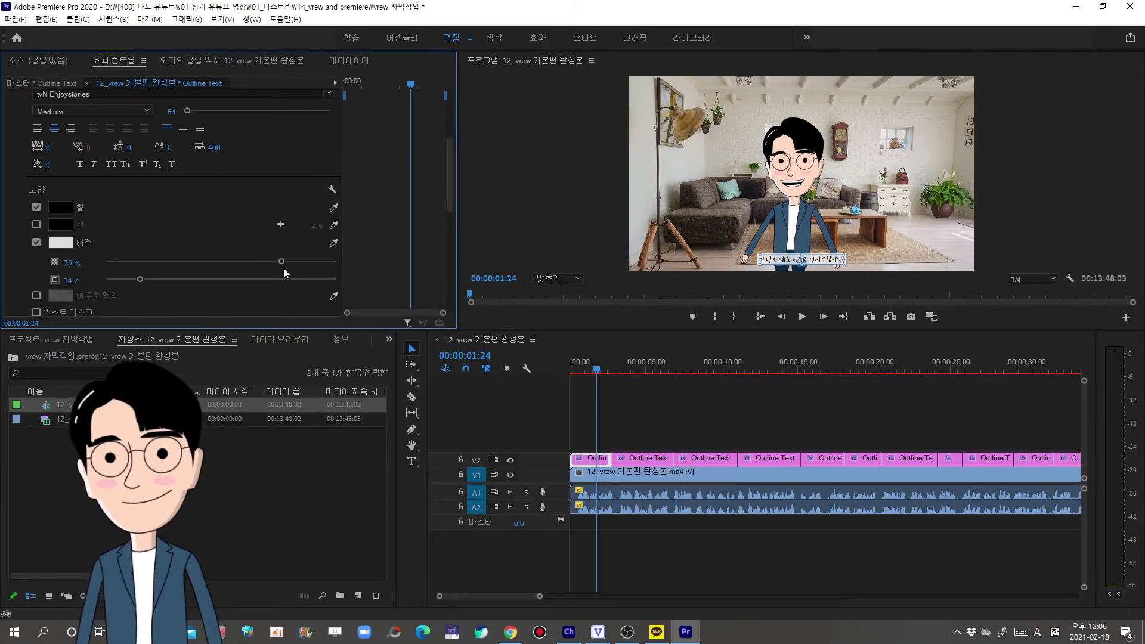
pyautogui.moveTo(288, 260); pyautogui.dragTo(352, 264)
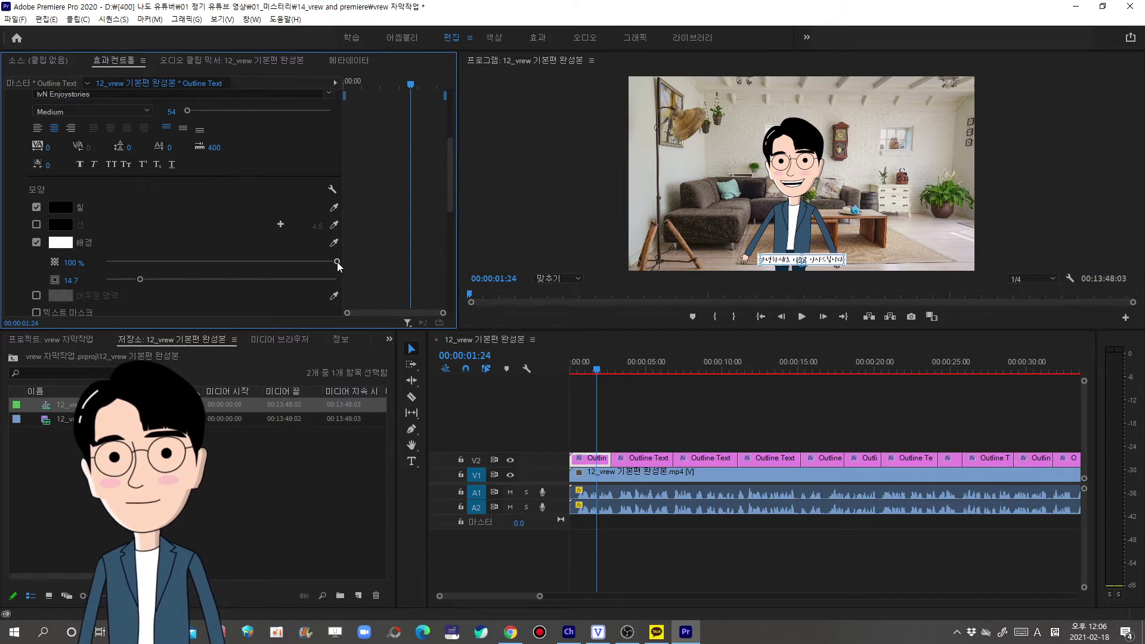
pyautogui.moveTo(338, 263); pyautogui.dragTo(304, 264)
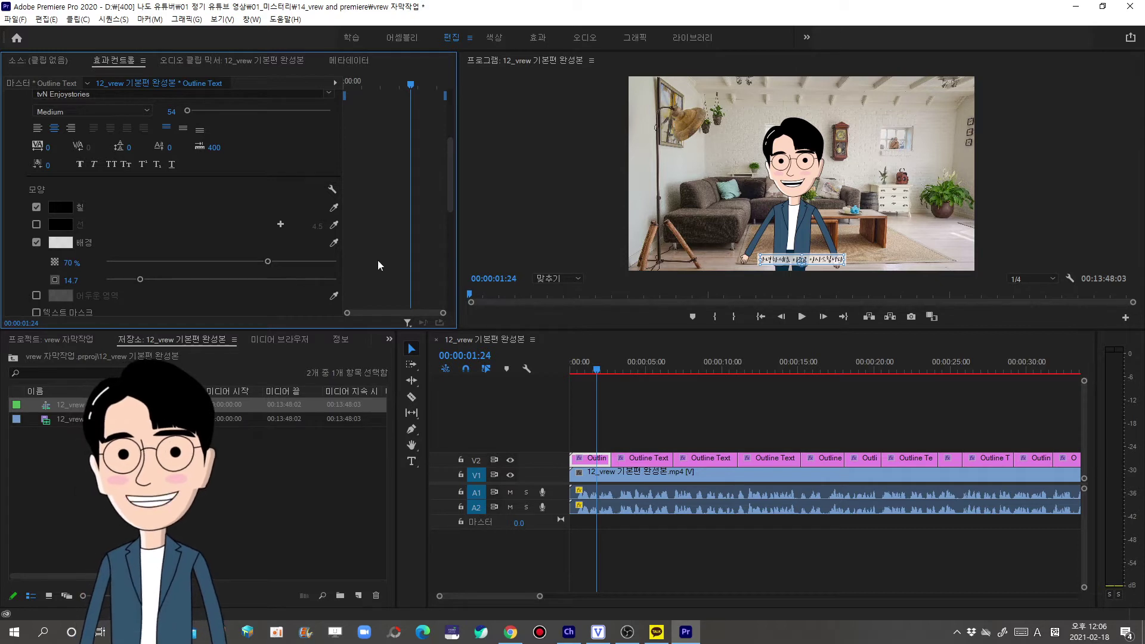
pyautogui.click(893, 249)
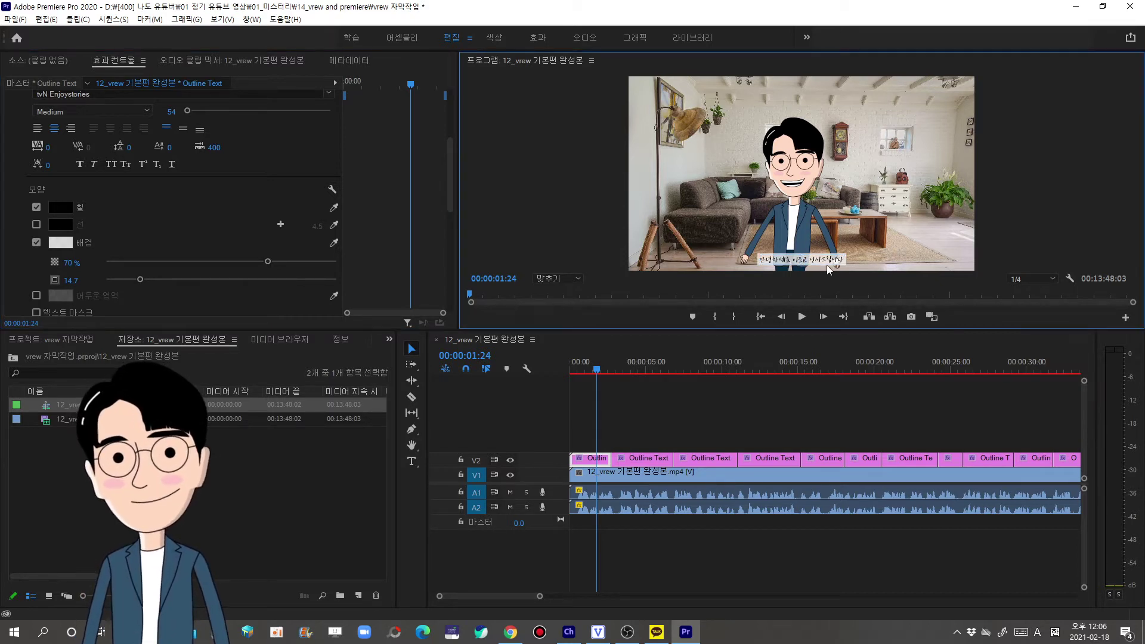
# - Set the first subtitle's font size to 60
pyautogui.click(596, 457)
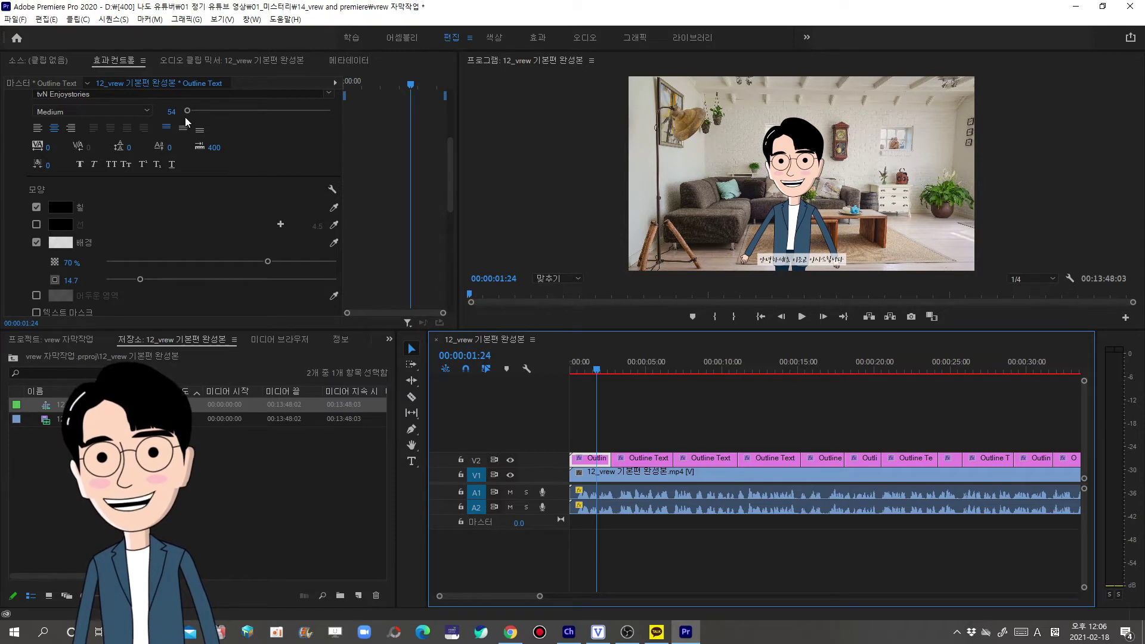
pyautogui.moveTo(197, 119)
pyautogui.mouseDown()
pyautogui.moveTo(156, 102)
pyautogui.moveTo(195, 97)
pyautogui.moveTo(191, 109)
pyautogui.mouseUp()
pyautogui.press('Escape')
pyautogui.click(167, 110)
pyautogui.write('60')
pyautogui.press('Return')
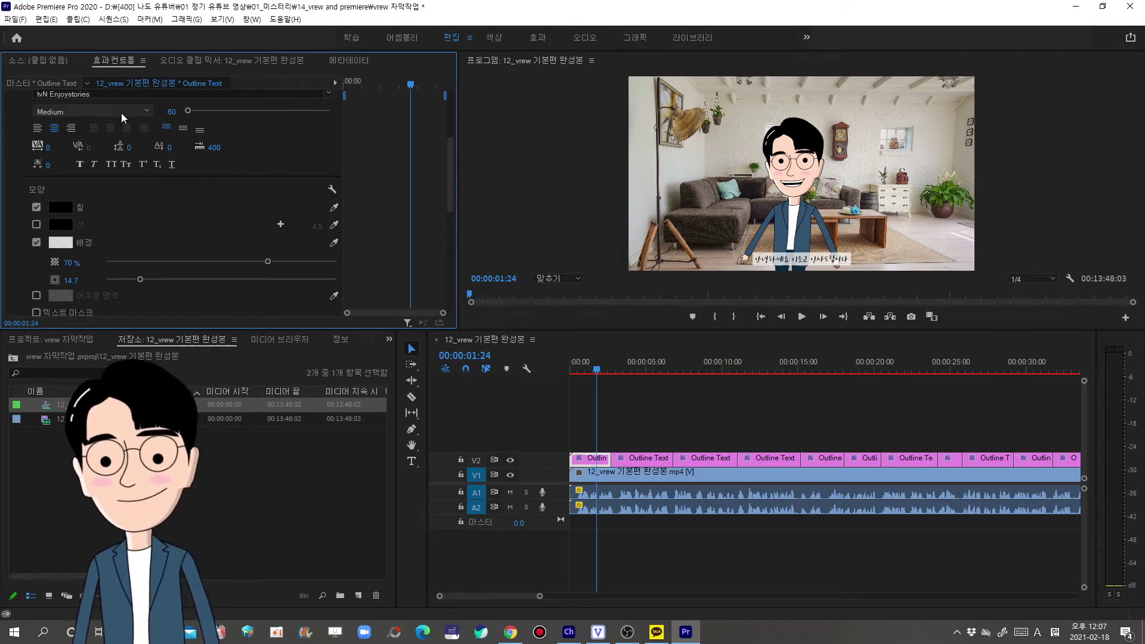
# - Compare the second and third subtitles with the restyled first one, and return to the first subtitle clip
pyautogui.scroll(3, 303, 271)
pyautogui.click(590, 365)
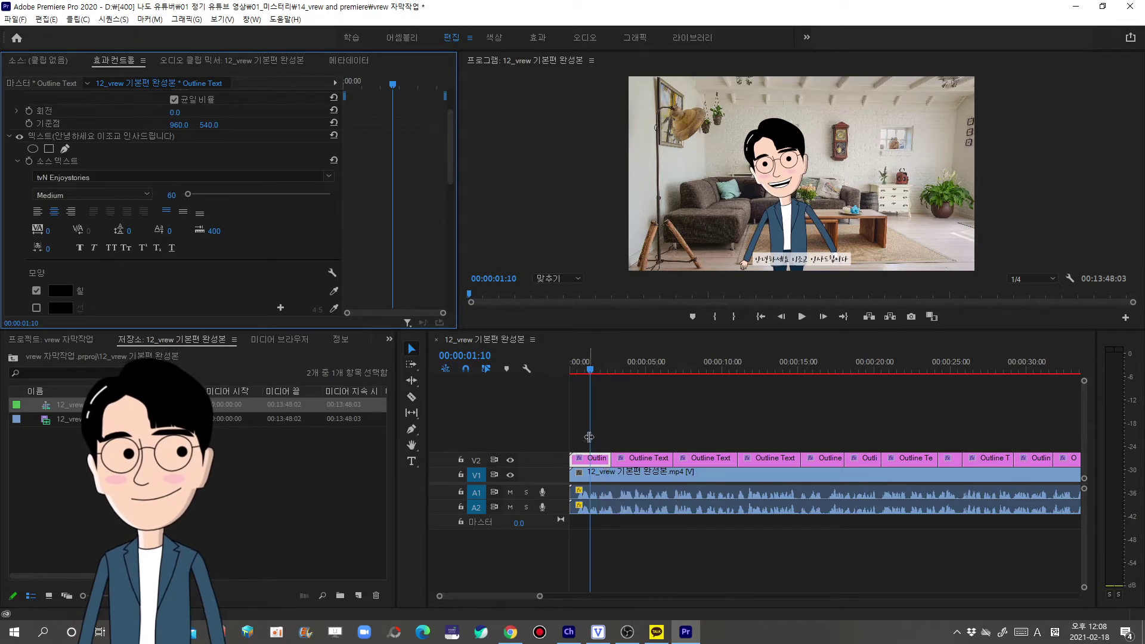
pyautogui.click(640, 361)
pyautogui.click(704, 369)
pyautogui.click(711, 460)
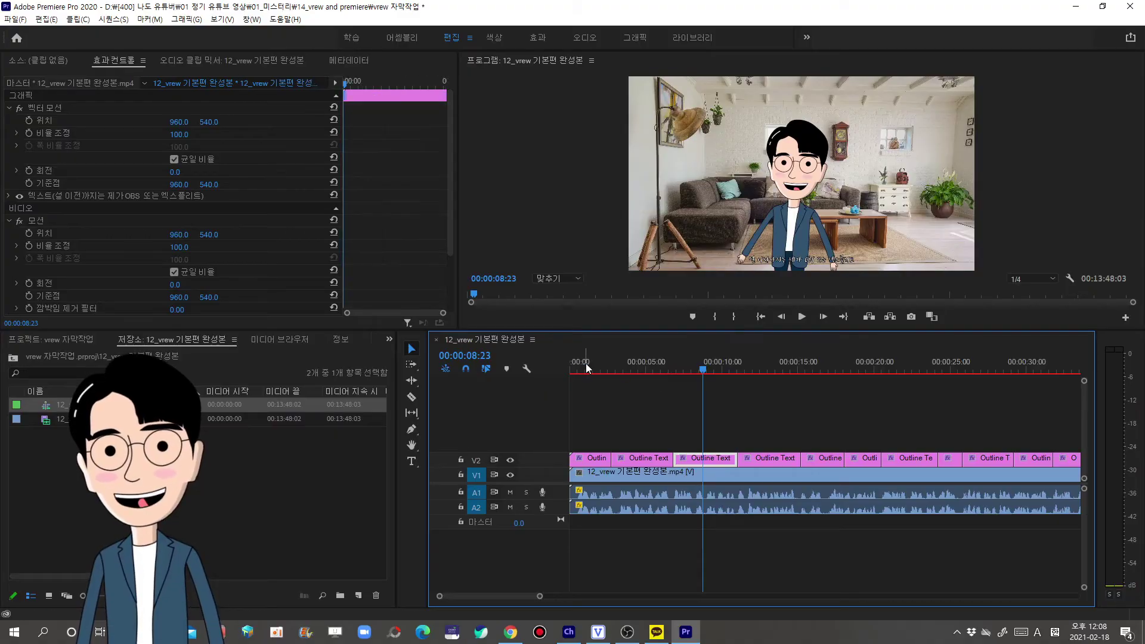
pyautogui.click(586, 365)
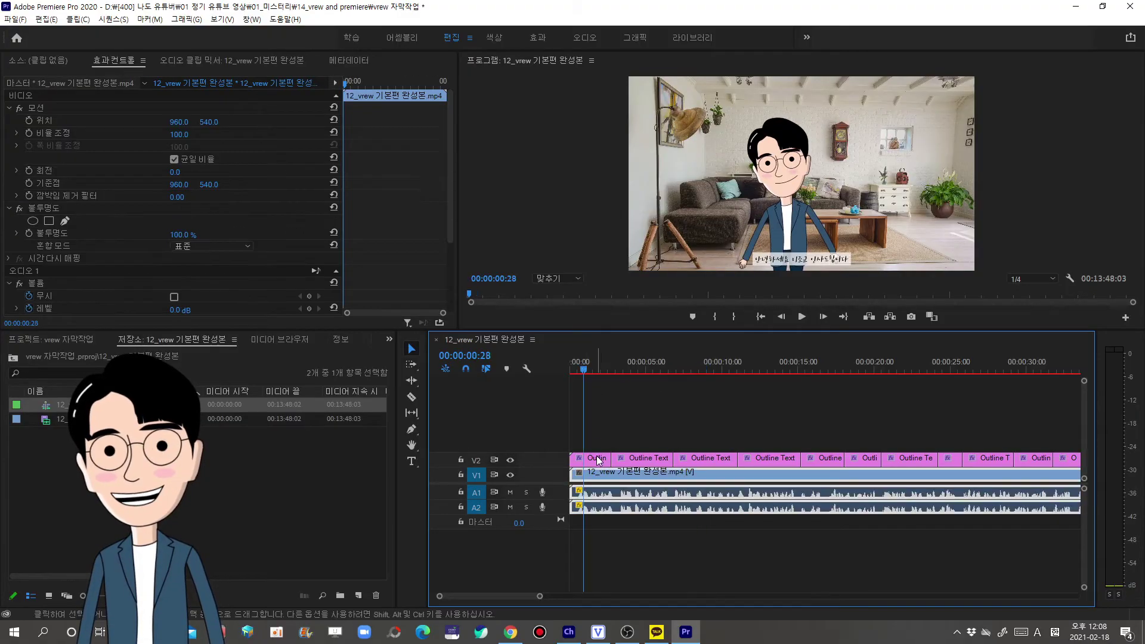
pyautogui.click(599, 460)
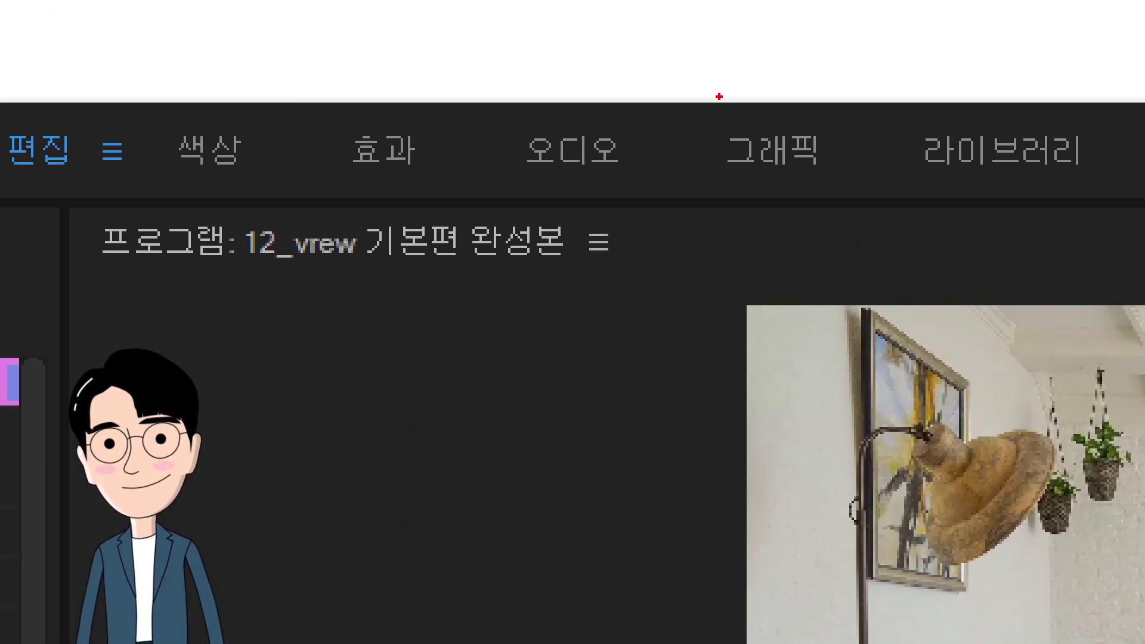
# - Switch to the Graphics workspace, check that the Essential Graphics panel is enabled, and activate it
pyautogui.moveTo(622, 24); pyautogui.dragTo(657, 15)
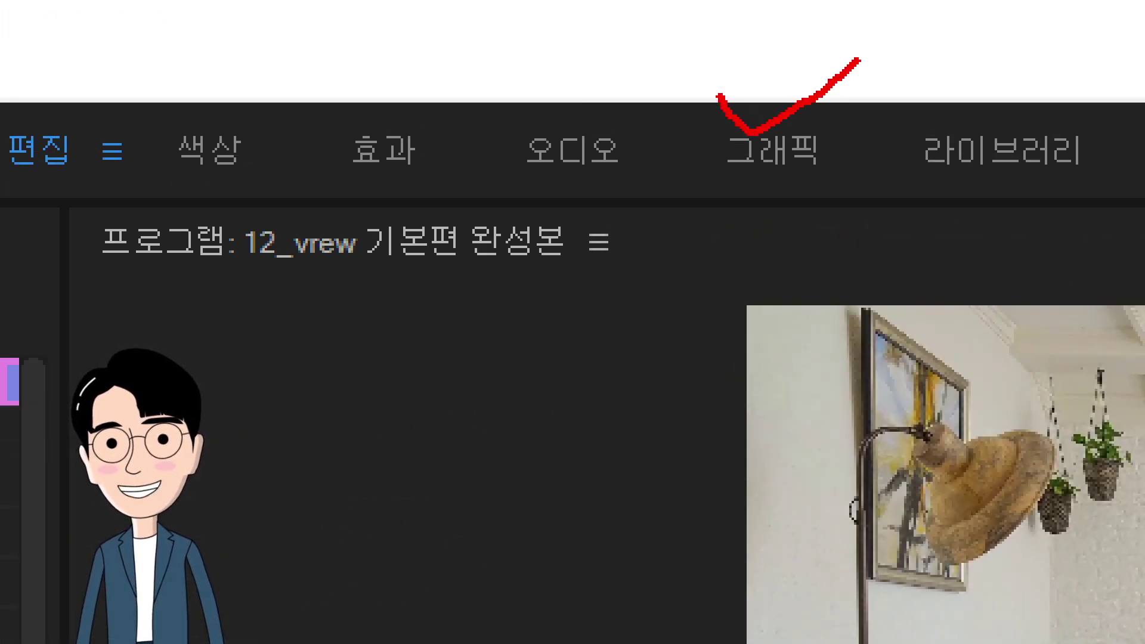
pyautogui.moveTo(820, 249)
pyautogui.mouseDown()
pyautogui.moveTo(729, 141)
pyautogui.moveTo(755, 48)
pyautogui.moveTo(816, 46)
pyautogui.moveTo(871, 126)
pyautogui.moveTo(827, 239)
pyautogui.mouseUp()
pyautogui.press('Escape')
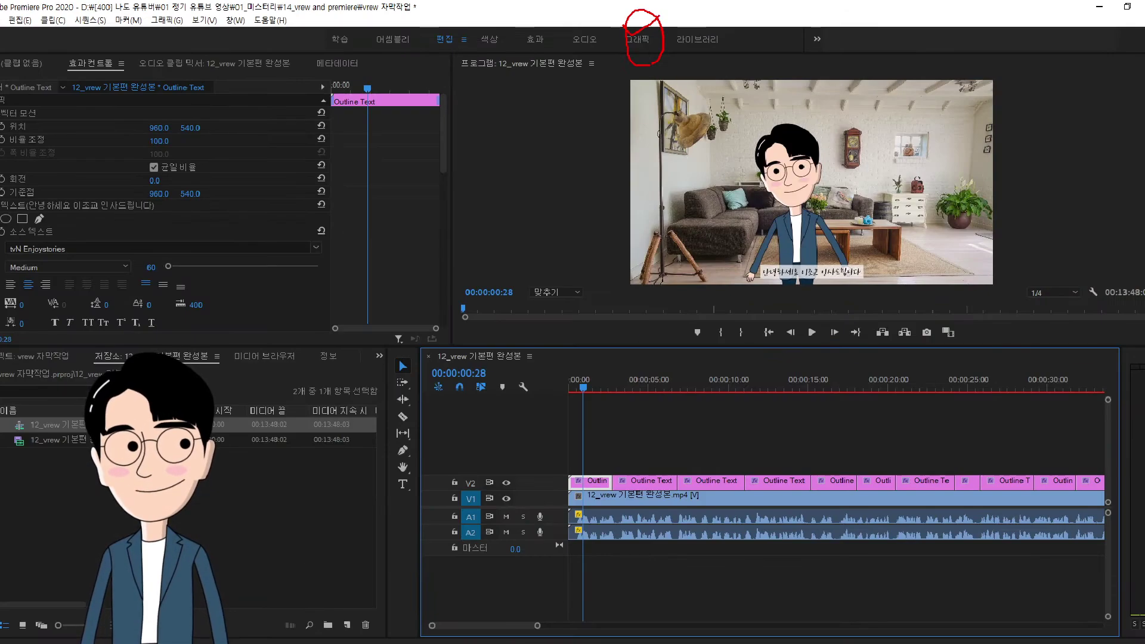
pyautogui.click(636, 39)
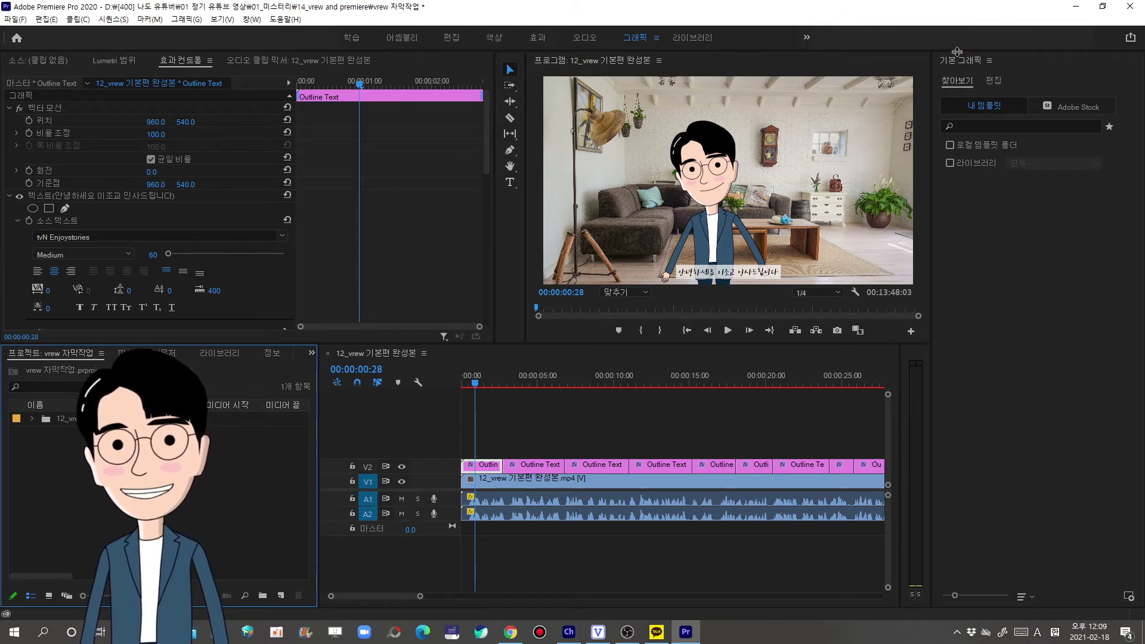
pyautogui.click(251, 19)
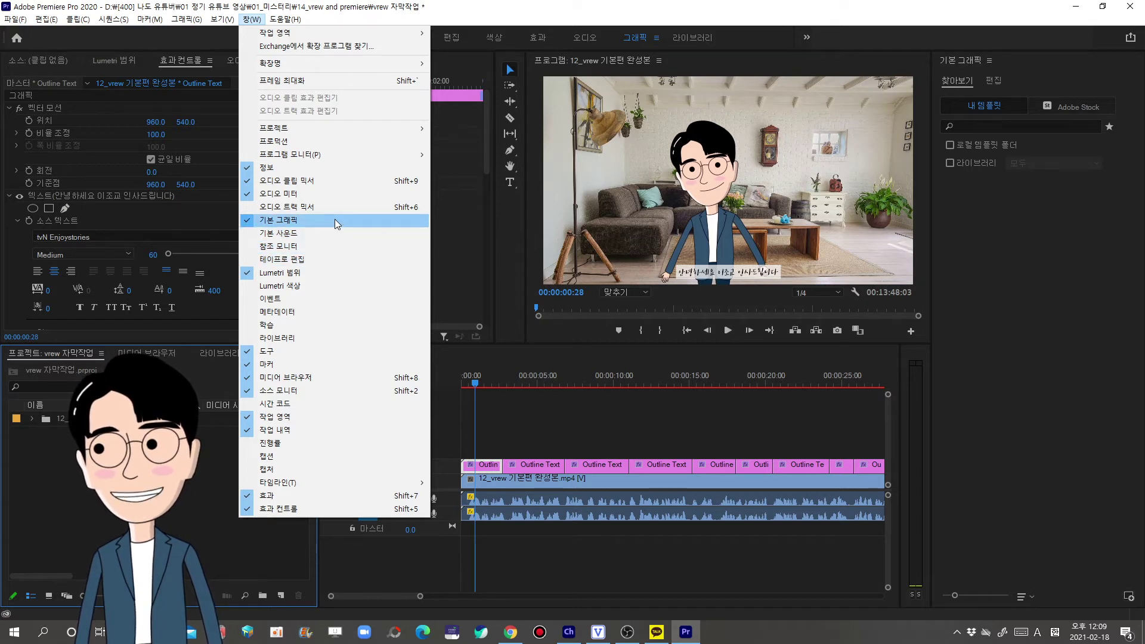
pyautogui.moveTo(311, 197)
pyautogui.mouseDown()
pyautogui.moveTo(318, 216)
pyautogui.moveTo(351, 189)
pyautogui.mouseUp()
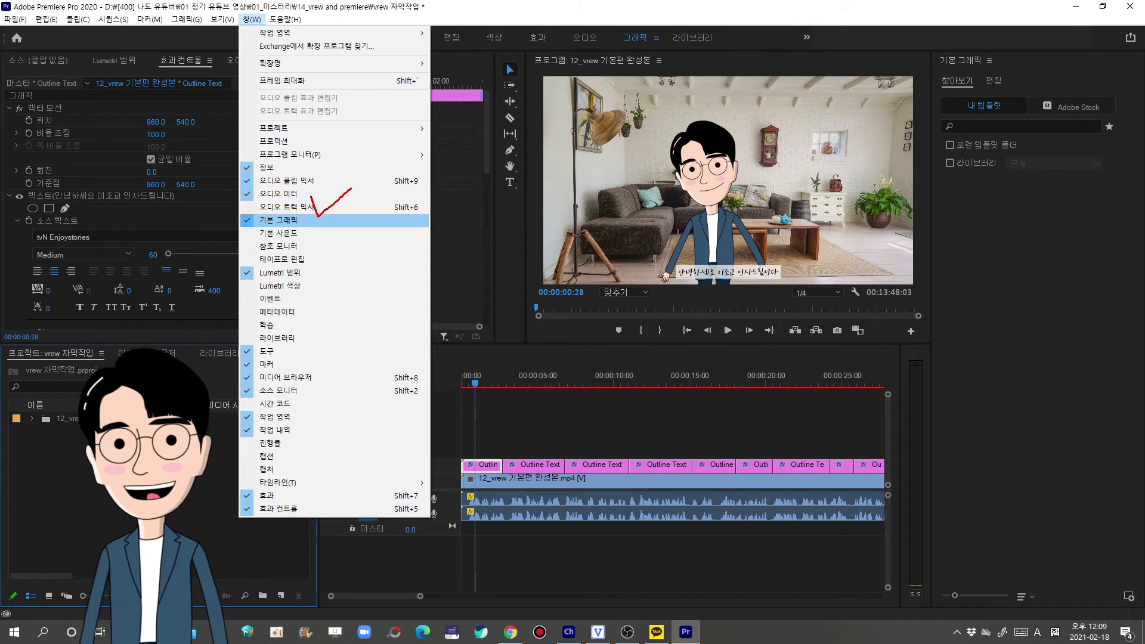
pyautogui.moveTo(1040, 196)
pyautogui.mouseDown()
pyautogui.moveTo(1009, 206)
pyautogui.moveTo(962, 192)
pyautogui.moveTo(939, 83)
pyautogui.moveTo(1010, 34)
pyautogui.moveTo(1063, 127)
pyautogui.moveTo(1032, 175)
pyautogui.mouseUp()
pyautogui.press('Escape')
pyautogui.click(952, 60)
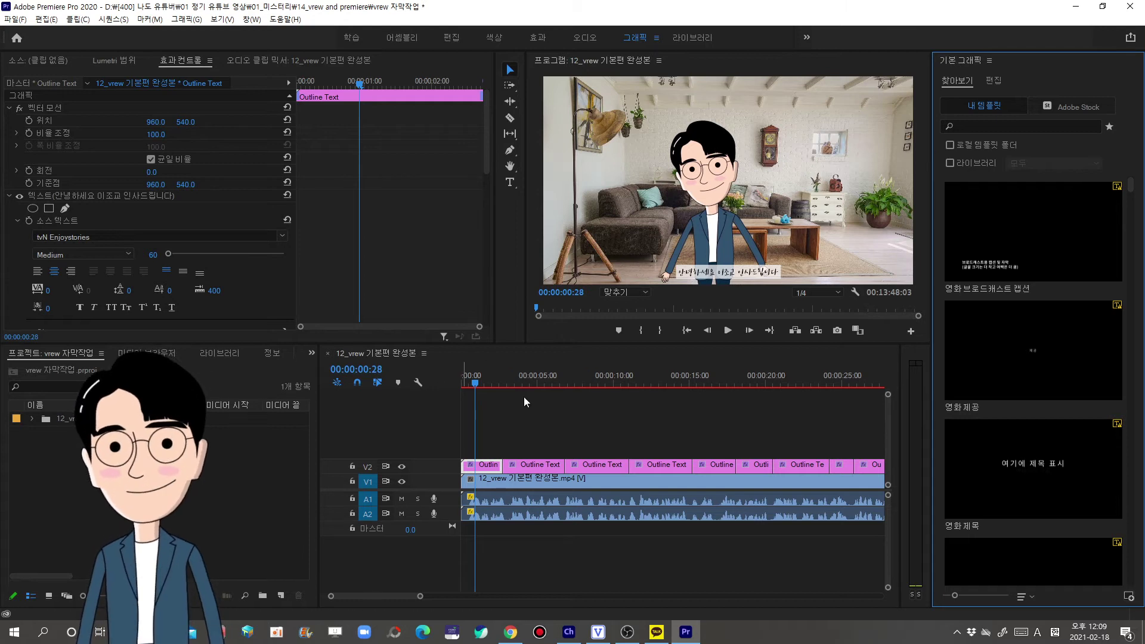
# - Show the first subtitle clip's editing properties in Essential Graphics and select its text layer
pyautogui.click(488, 468)
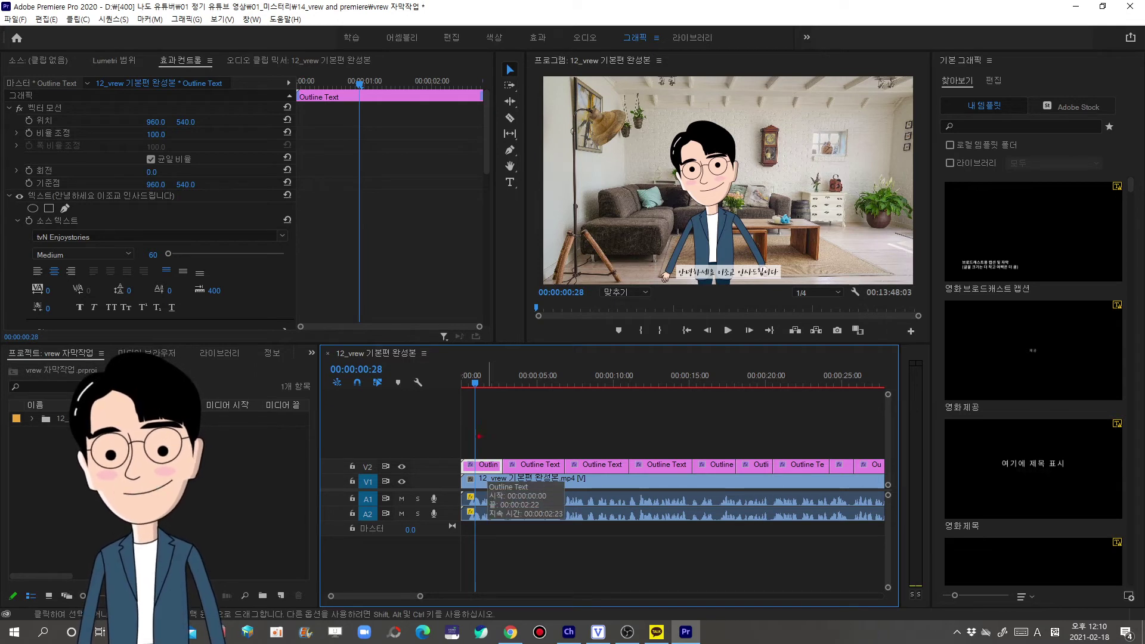
pyautogui.click(962, 125)
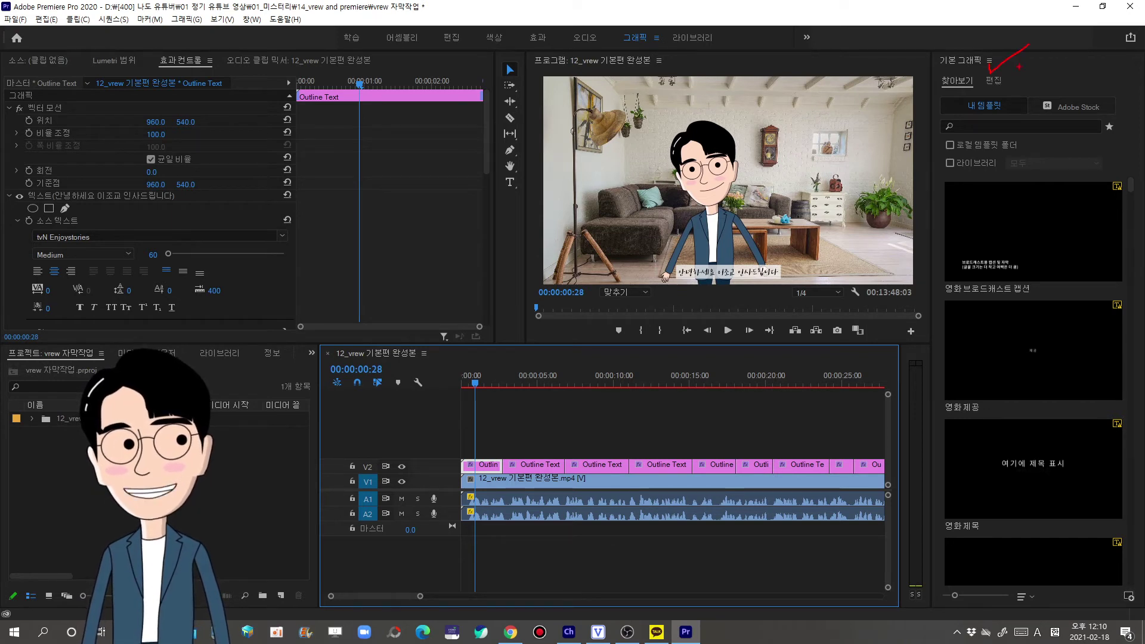
pyautogui.click(996, 85)
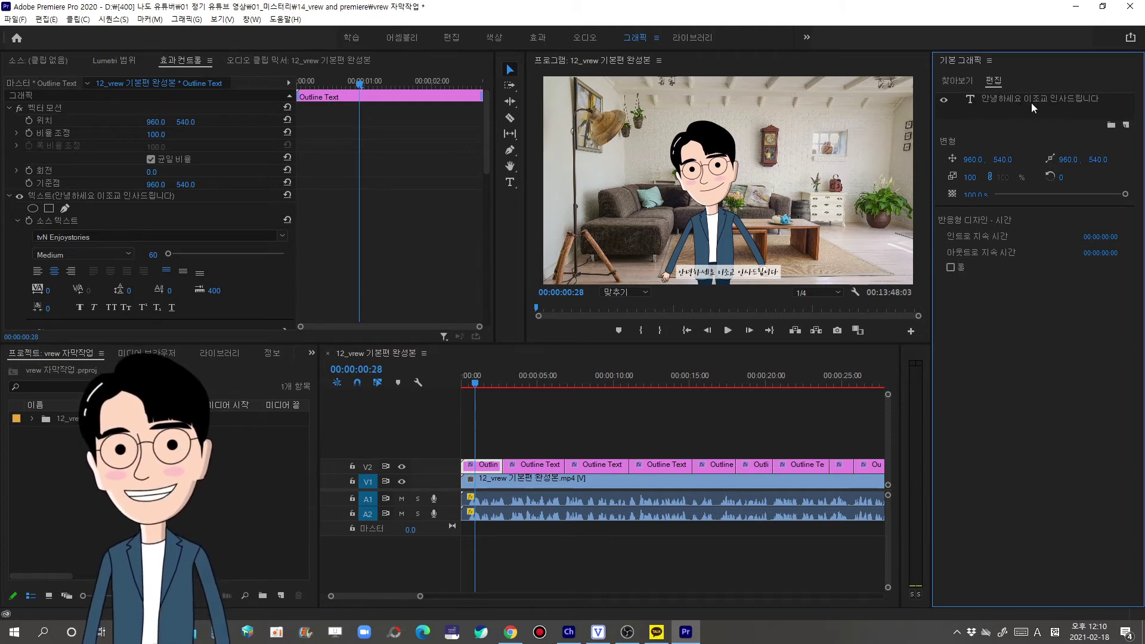
pyautogui.moveTo(1039, 76)
pyautogui.mouseDown()
pyautogui.moveTo(1046, 92)
pyautogui.moveTo(1082, 68)
pyautogui.mouseUp()
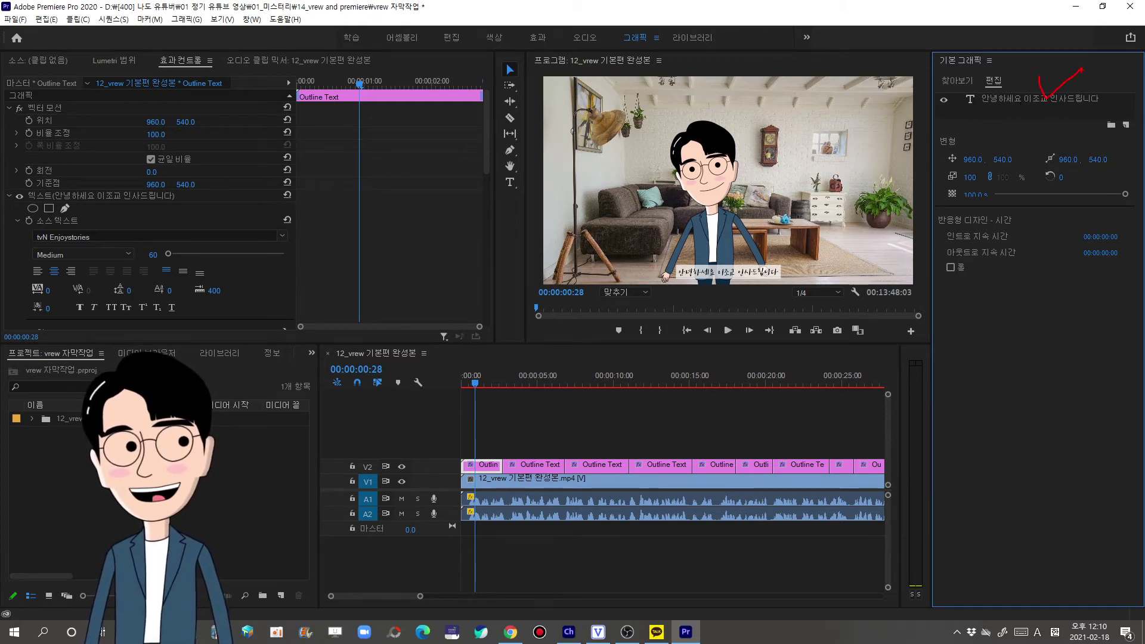
pyautogui.press('Escape')
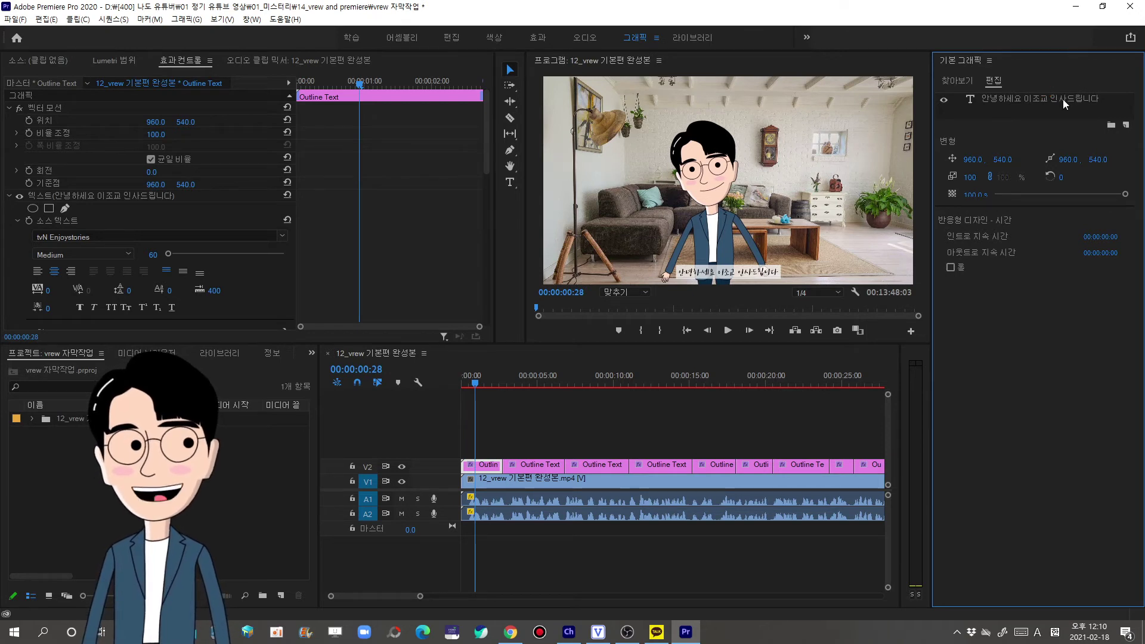
pyautogui.click(1063, 99)
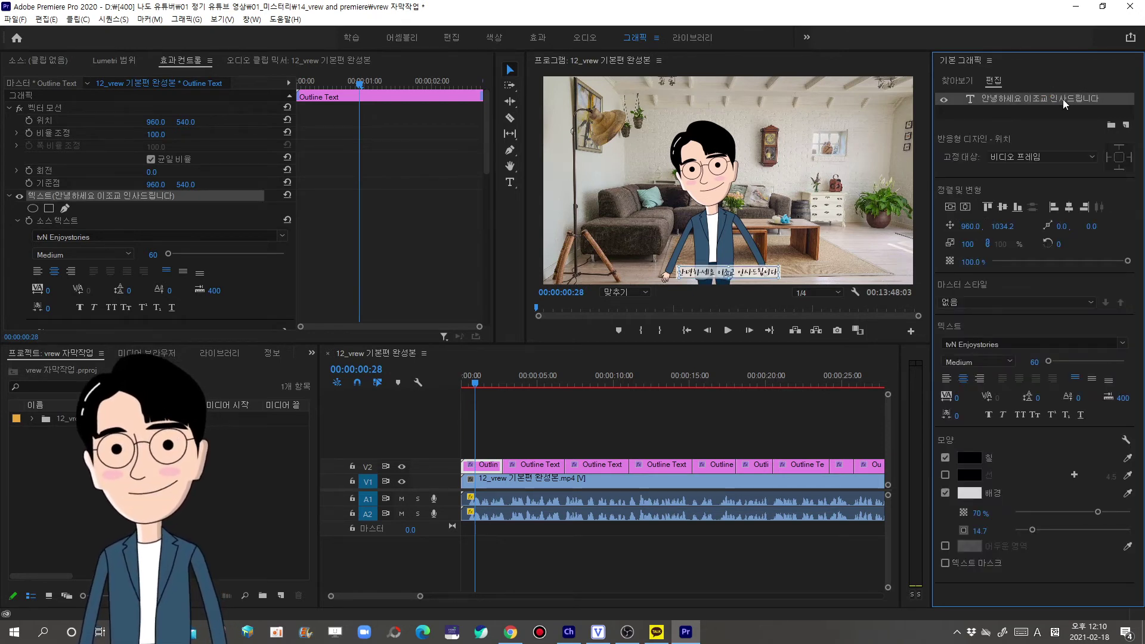
pyautogui.moveTo(1054, 566)
pyautogui.mouseDown()
pyautogui.moveTo(947, 575)
pyautogui.moveTo(893, 395)
pyautogui.moveTo(909, 192)
pyautogui.moveTo(980, 106)
pyautogui.moveTo(1038, 127)
pyautogui.moveTo(1078, 260)
pyautogui.moveTo(1092, 418)
pyautogui.moveTo(1057, 530)
pyautogui.moveTo(997, 586)
pyautogui.mouseUp()
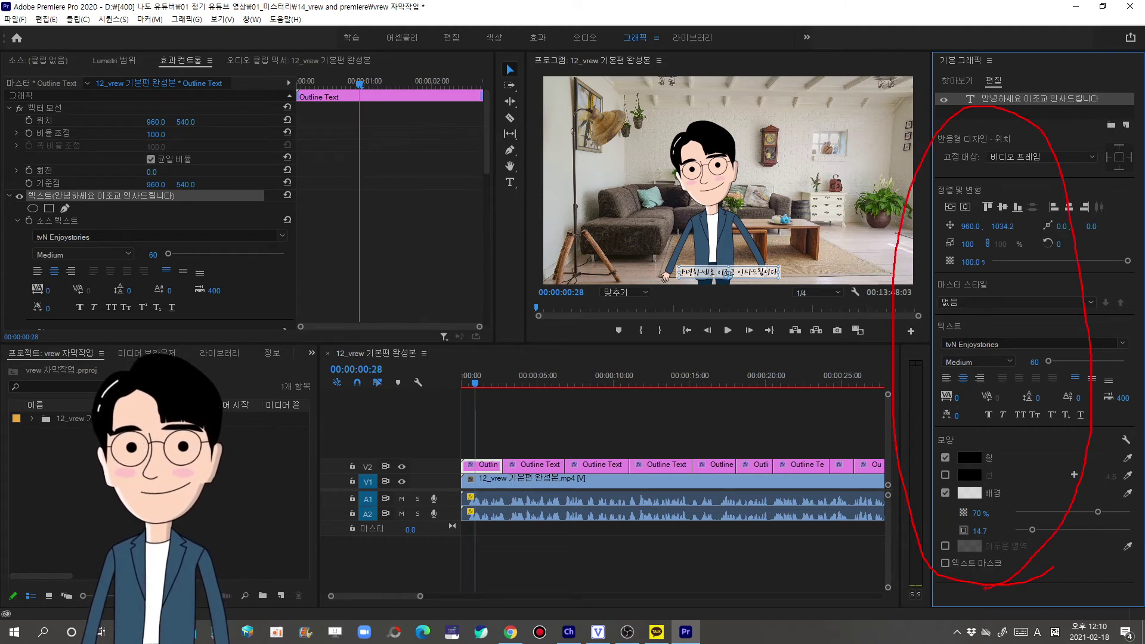
pyautogui.press('Escape')
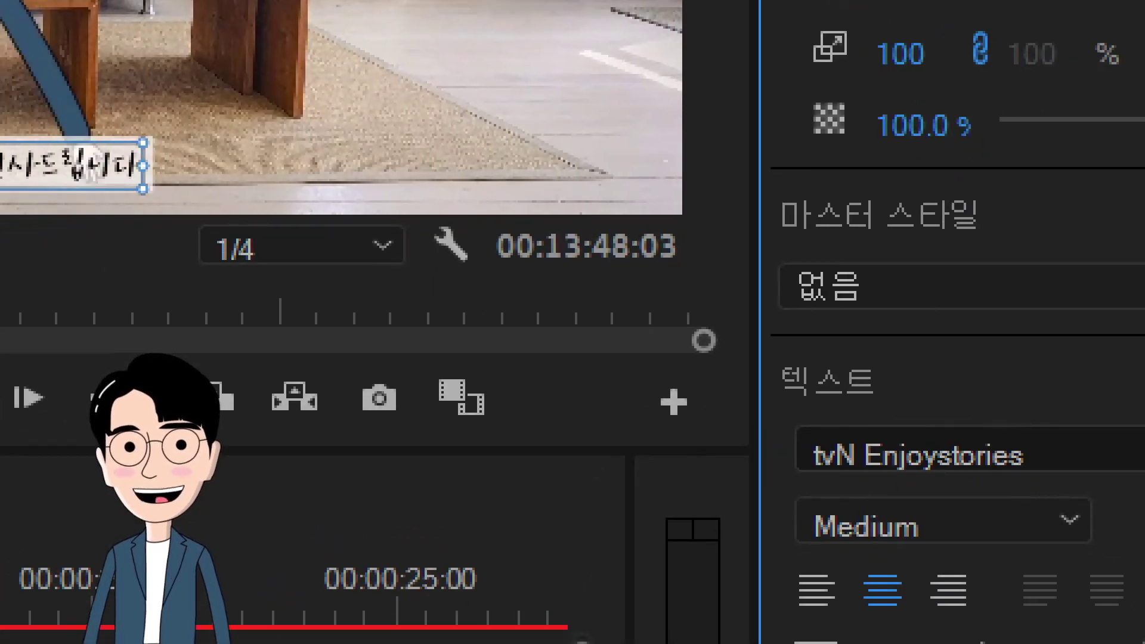
# - Create a master text style named sub_01 from the first subtitle's text layer
pyautogui.moveTo(957, 319)
pyautogui.mouseDown()
pyautogui.moveTo(755, 330)
pyautogui.moveTo(922, 60)
pyautogui.moveTo(1014, 368)
pyautogui.mouseUp()
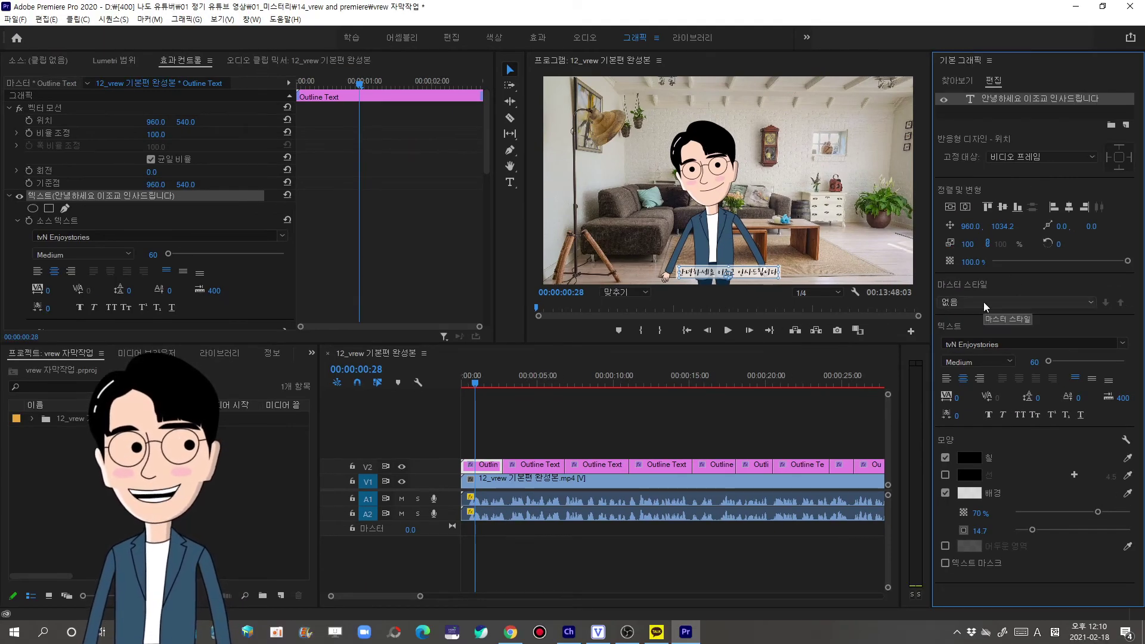
pyautogui.click(984, 302)
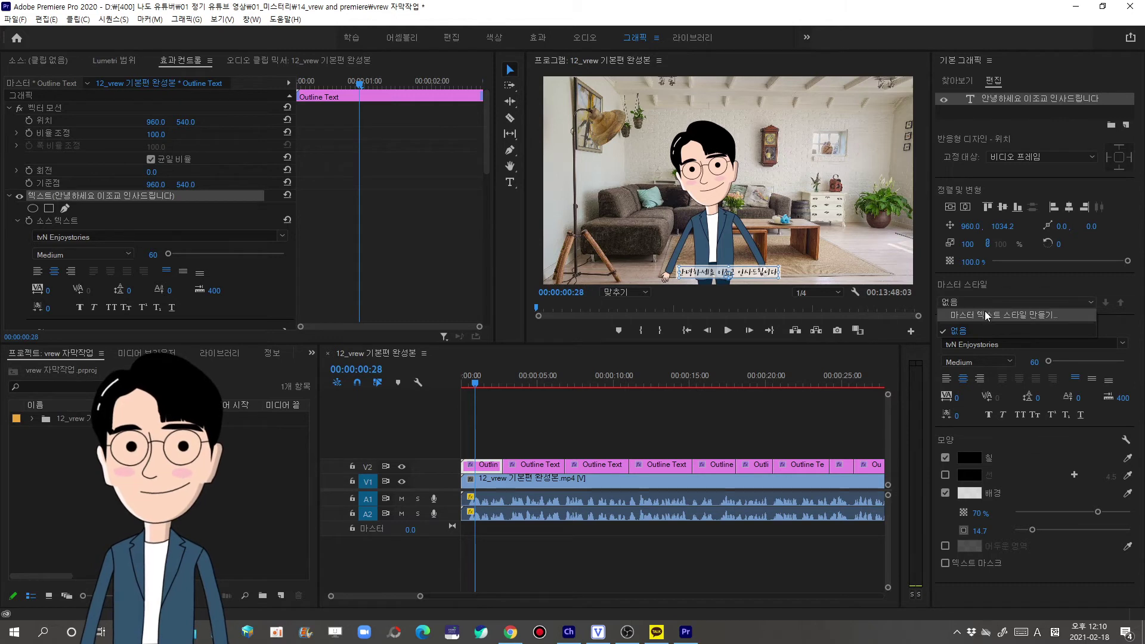
pyautogui.click(1043, 317)
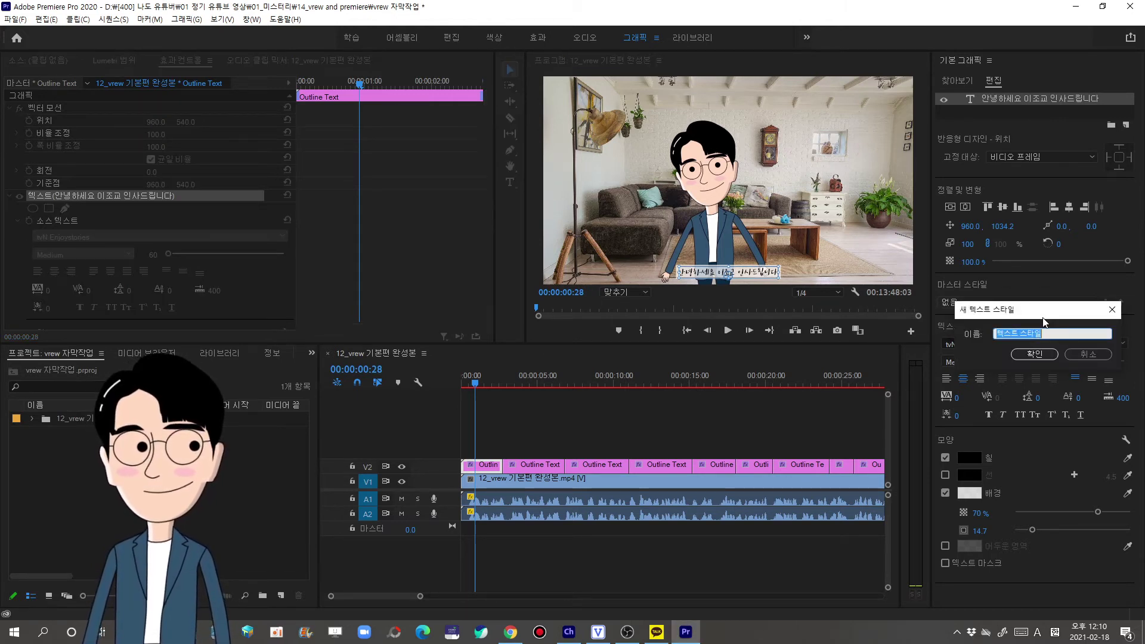
pyautogui.moveTo(1045, 314); pyautogui.dragTo(1012, 324)
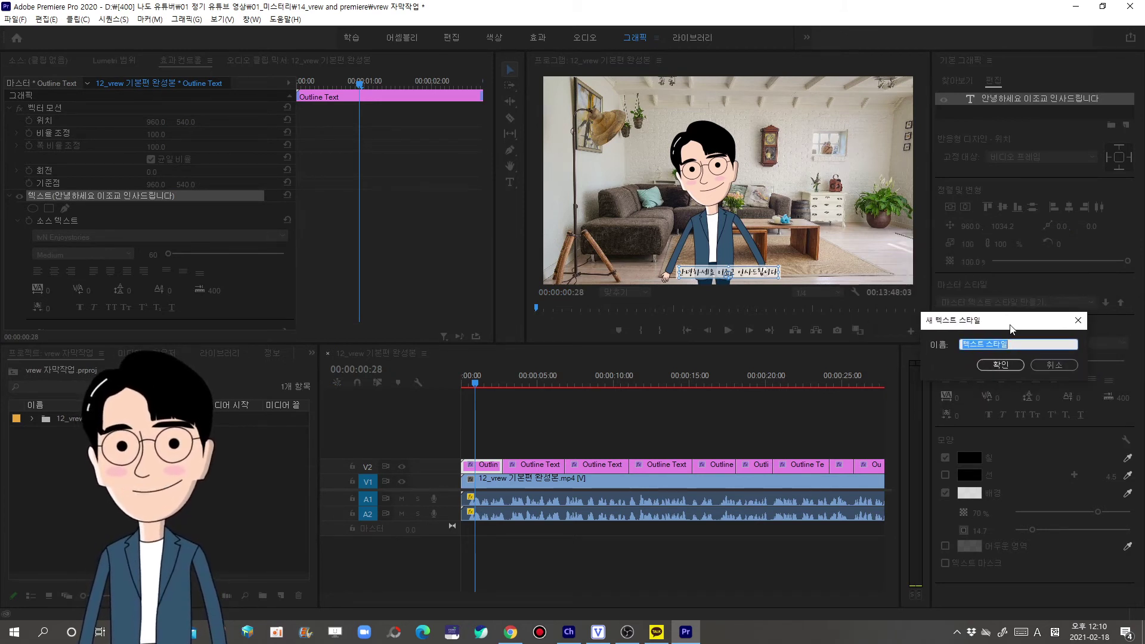
pyautogui.write('sub')
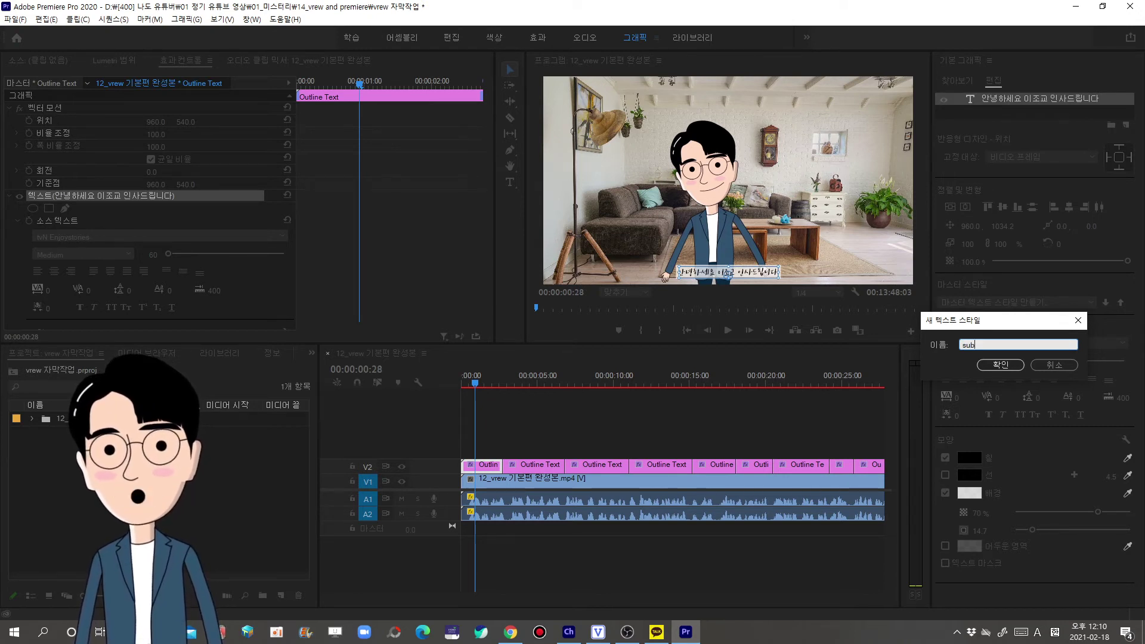
pyautogui.write('_')
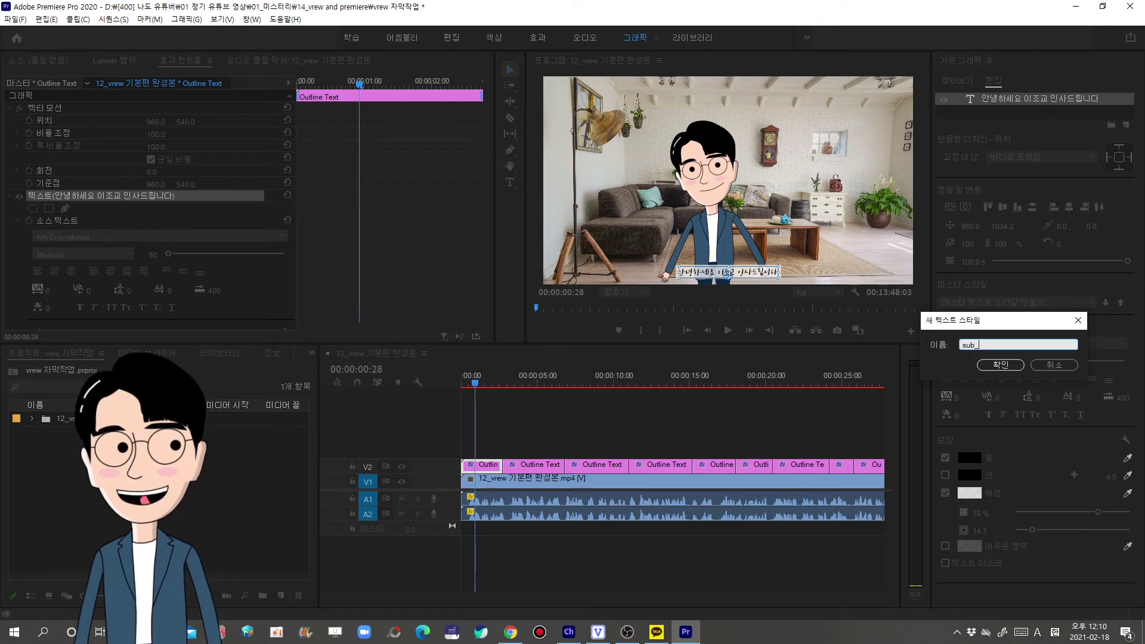
pyautogui.write('01')
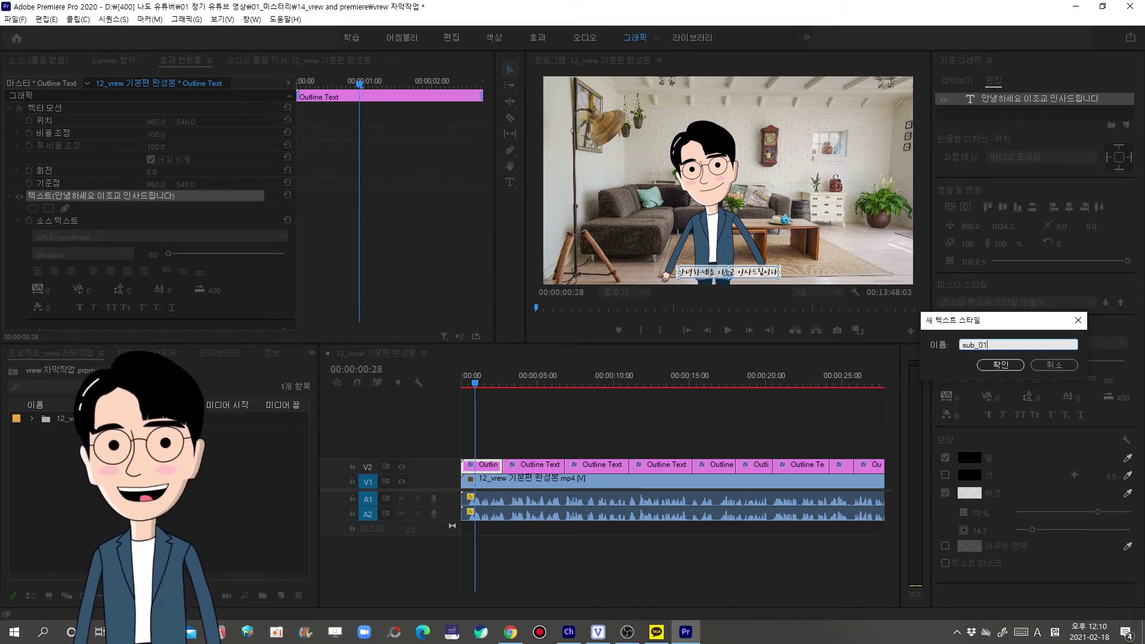
pyautogui.click(1000, 365)
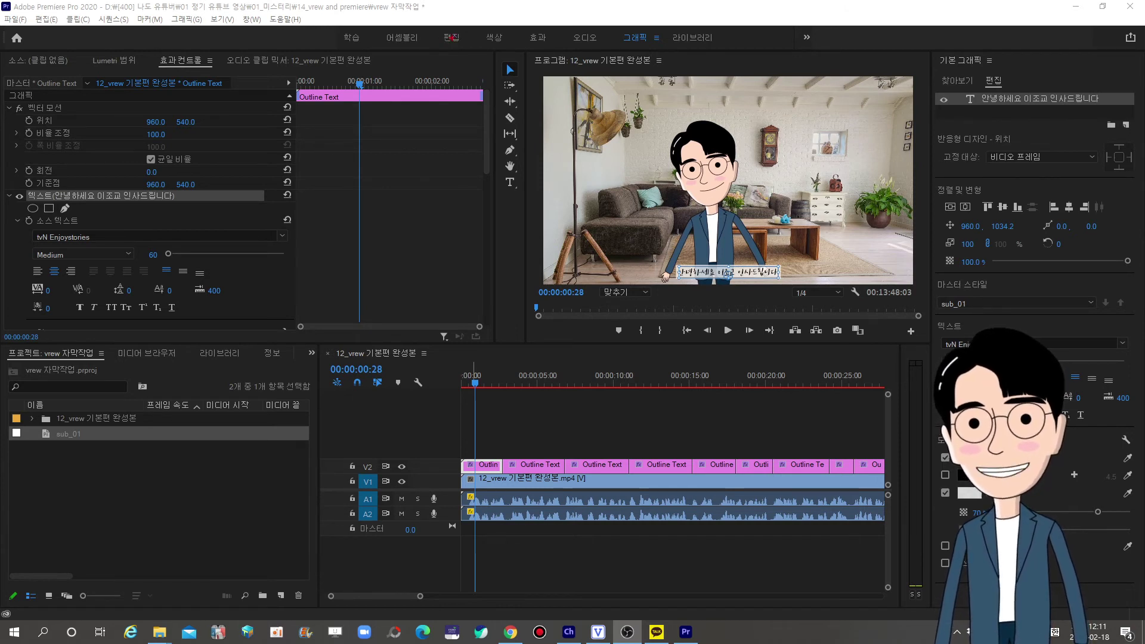
# - Return to the Editing workspace with its layout reset and apply the sub_01 style to all subtitle clips on V2
pyautogui.click(460, 38)
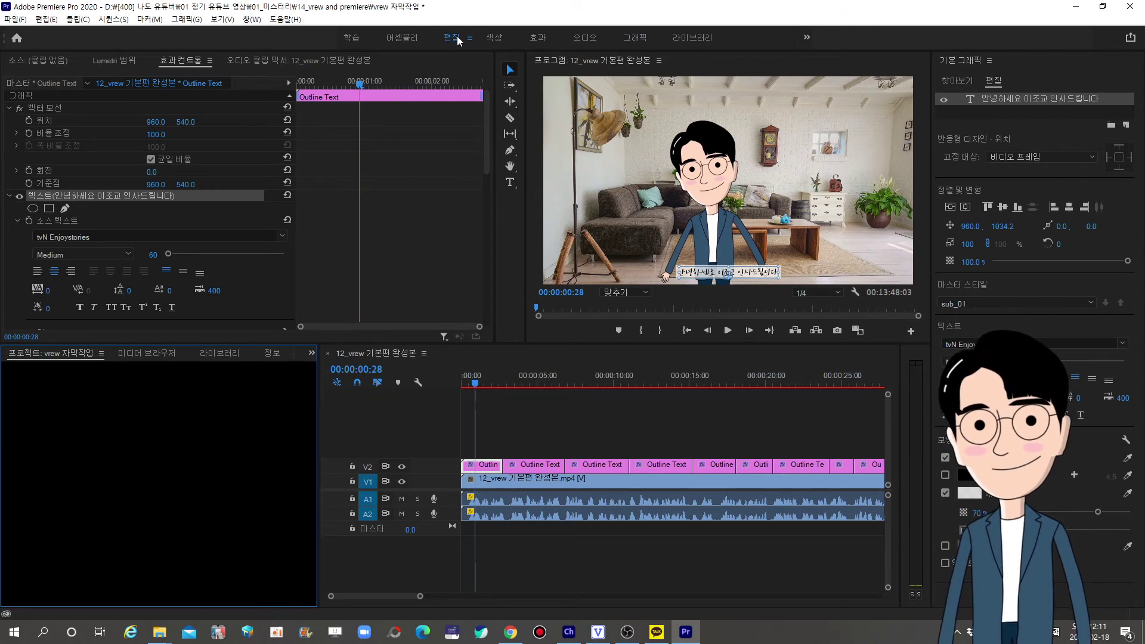
pyautogui.hotkey('alt', 'shift', '0')
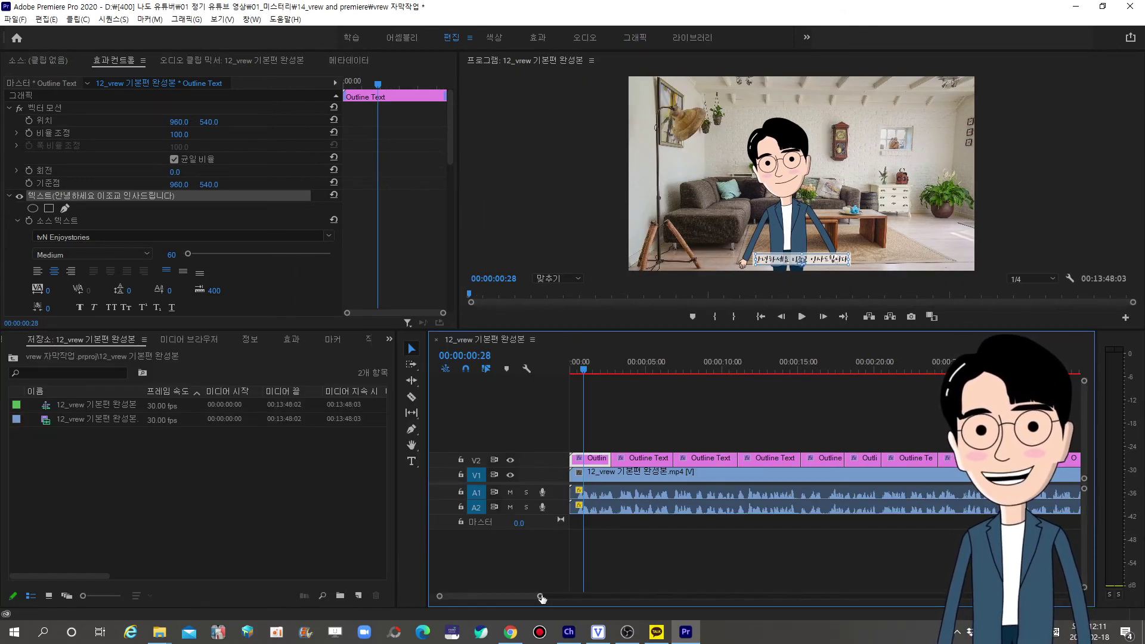
pyautogui.moveTo(542, 599)
pyautogui.mouseDown()
pyautogui.moveTo(833, 597)
pyautogui.moveTo(859, 615)
pyautogui.moveTo(1068, 614)
pyautogui.mouseUp()
pyautogui.moveTo(984, 424); pyautogui.dragTo(568, 460)
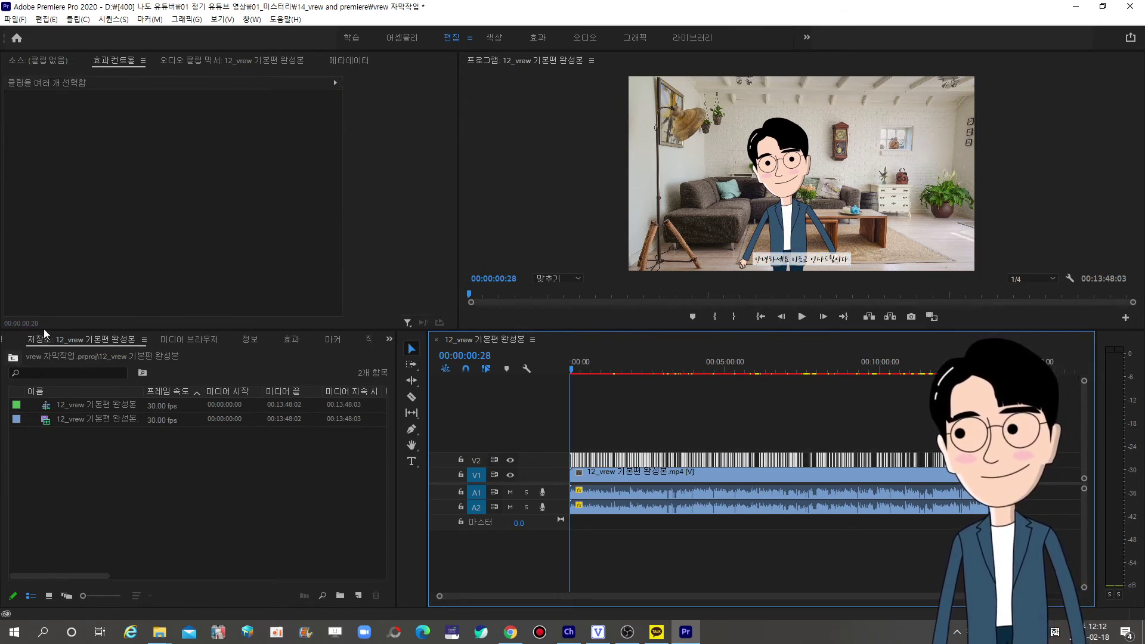
pyautogui.click(14, 359)
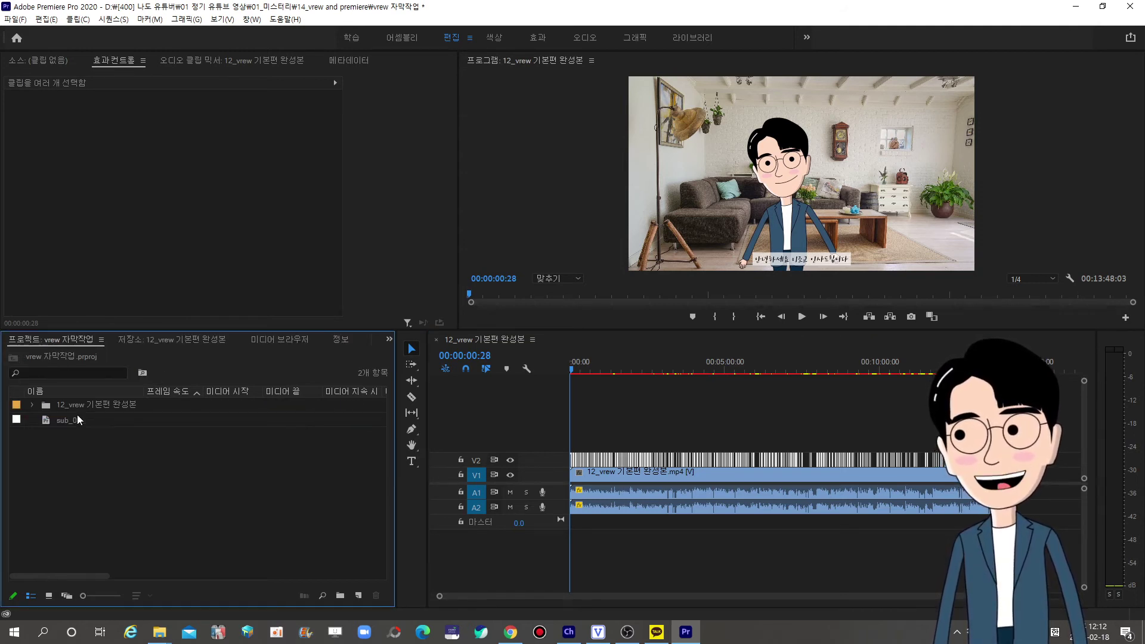
pyautogui.click(74, 421)
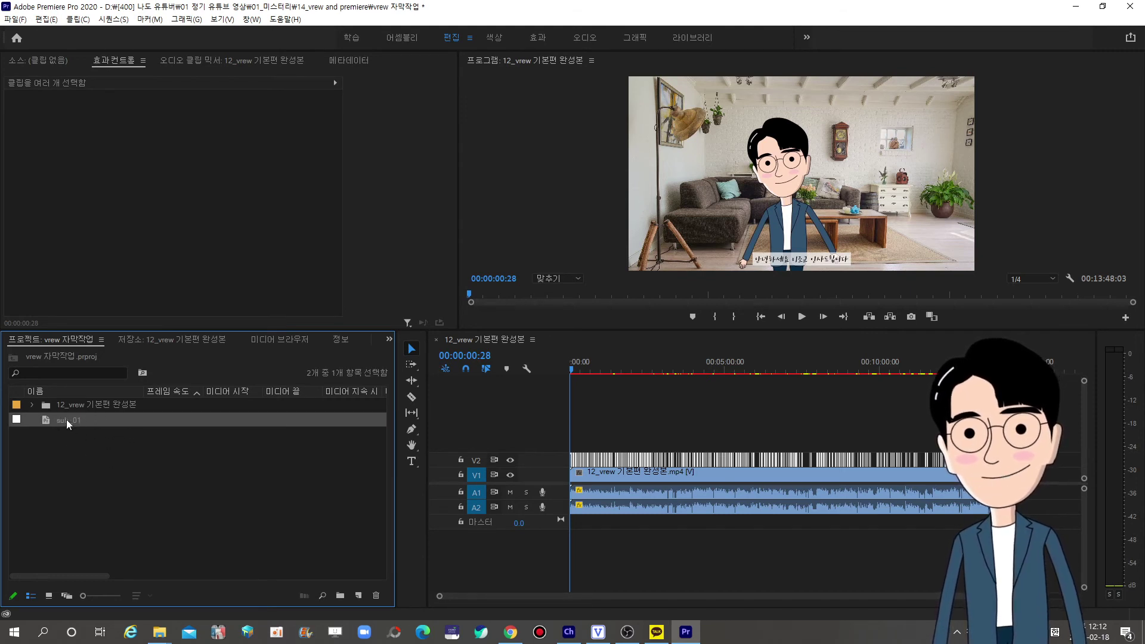
pyautogui.moveTo(66, 420); pyautogui.dragTo(115, 478)
pyautogui.moveTo(344, 486); pyautogui.dragTo(463, 485)
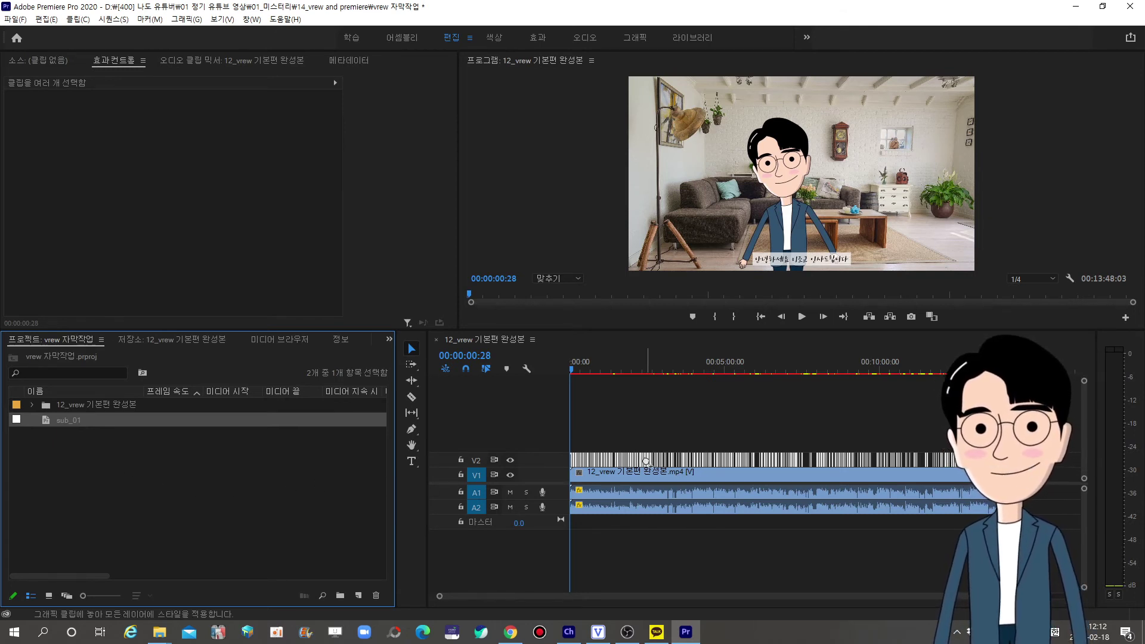
pyautogui.moveTo(646, 461); pyautogui.dragTo(648, 464)
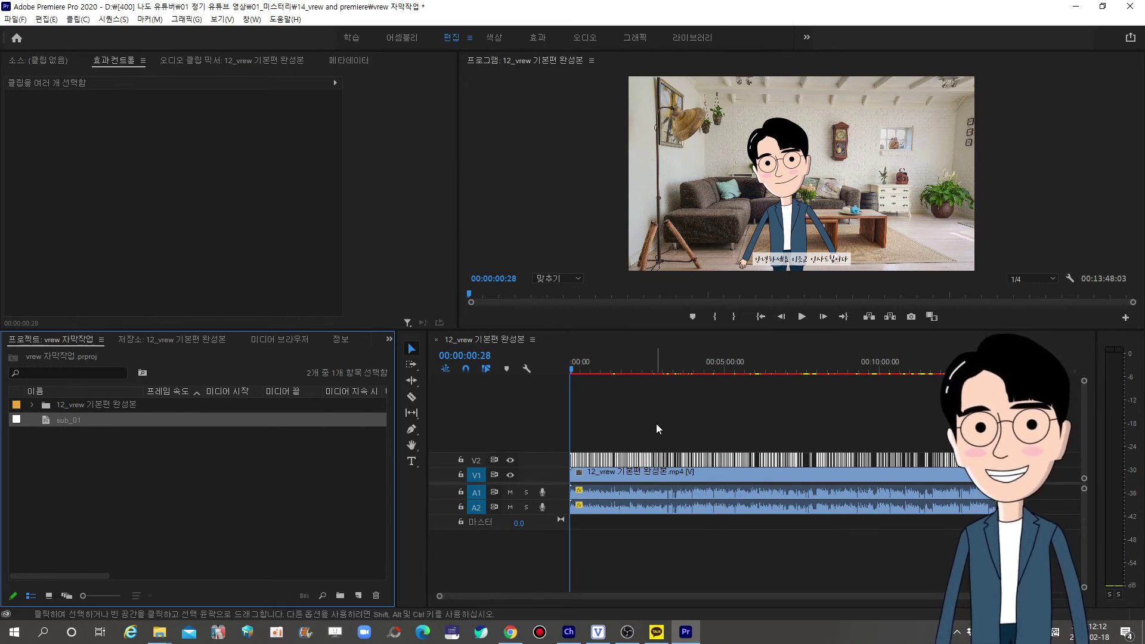
pyautogui.click(613, 407)
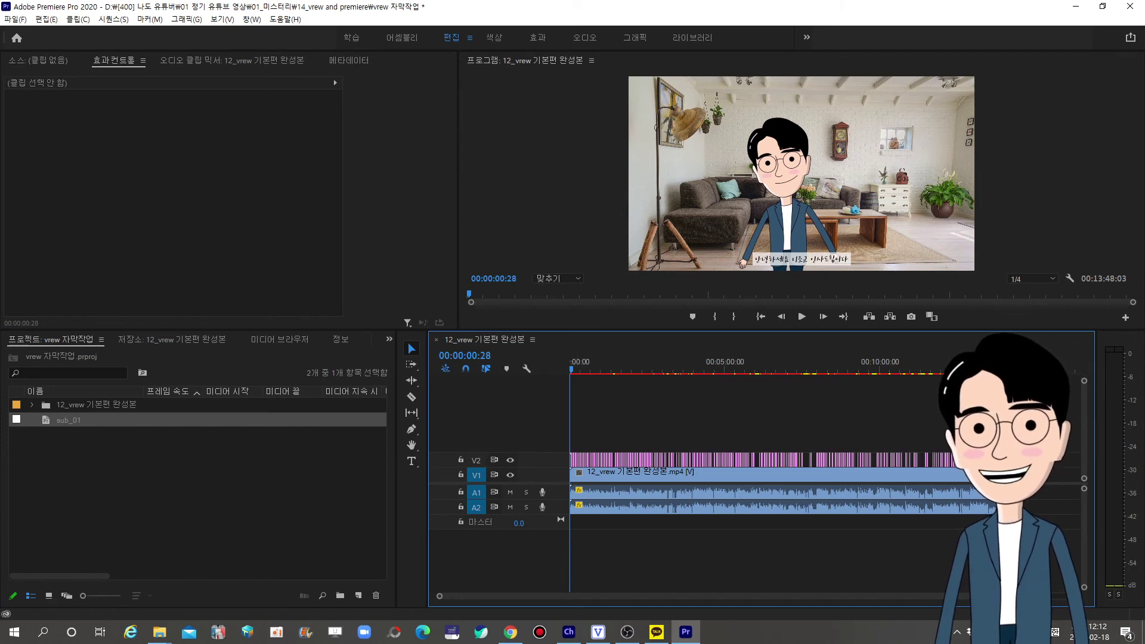
# - Check the restyled subtitles by playing the opening, inspecting individual clips and scrubbing through the sequence to about 00:09:25
pyautogui.moveTo(1084, 596); pyautogui.dragTo(705, 547)
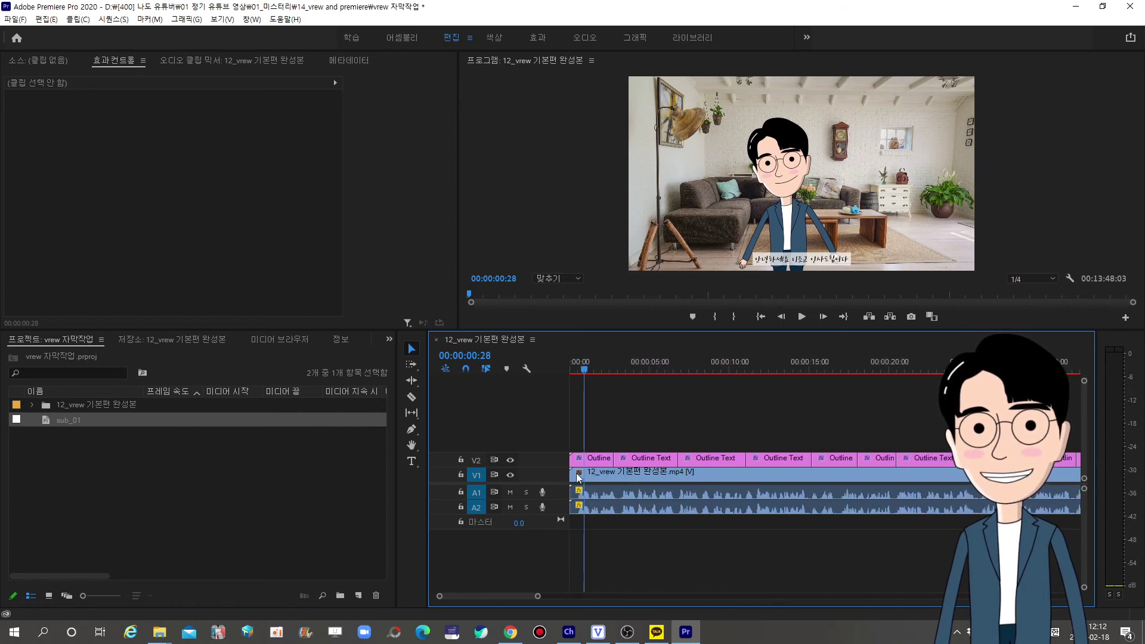
pyautogui.click(606, 464)
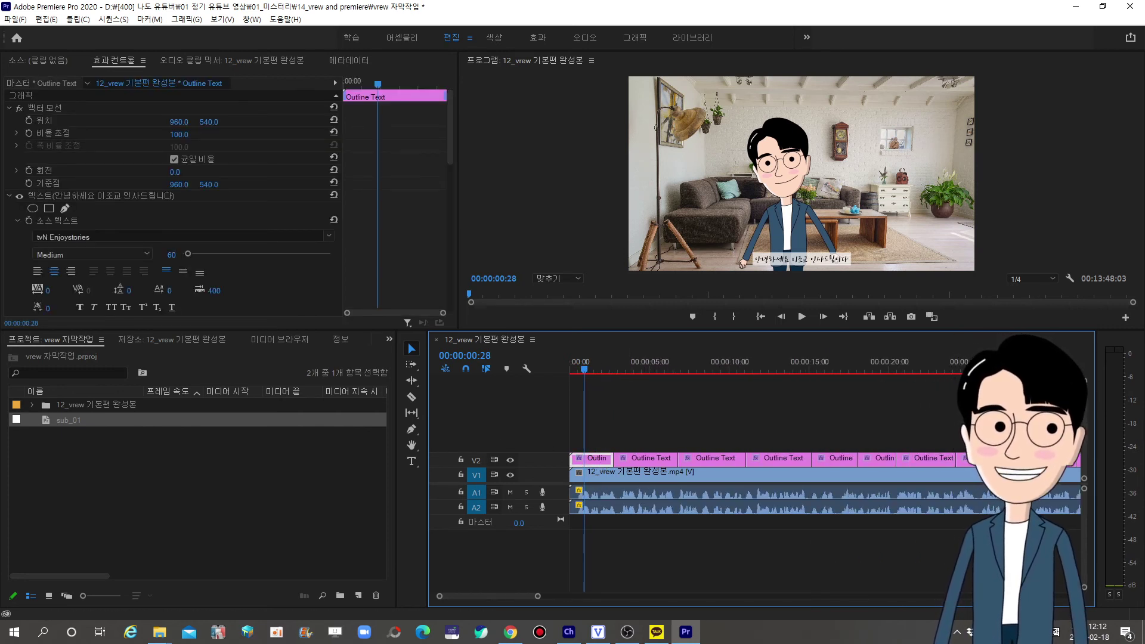
pyautogui.click(832, 596)
pyautogui.press('space')
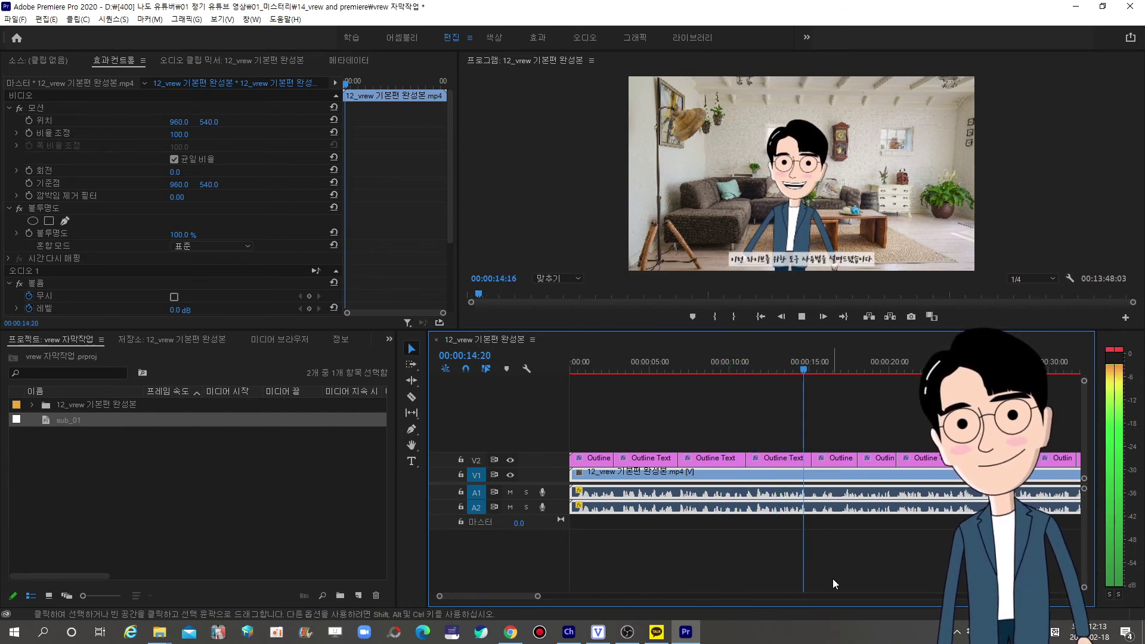
pyautogui.press('space')
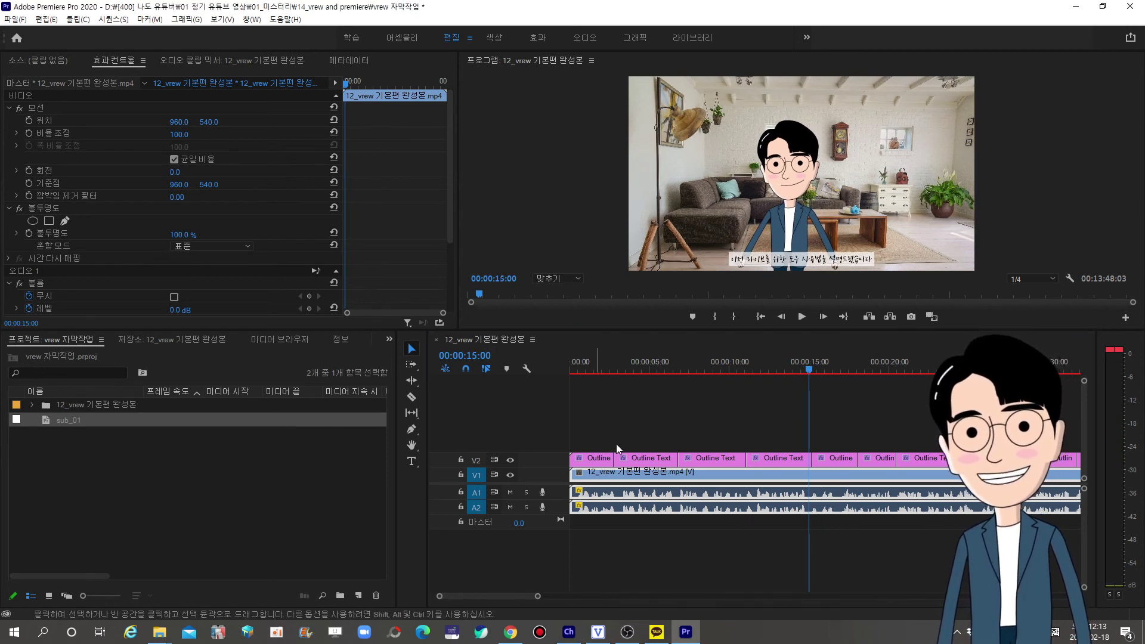
pyautogui.click(602, 458)
pyautogui.click(650, 458)
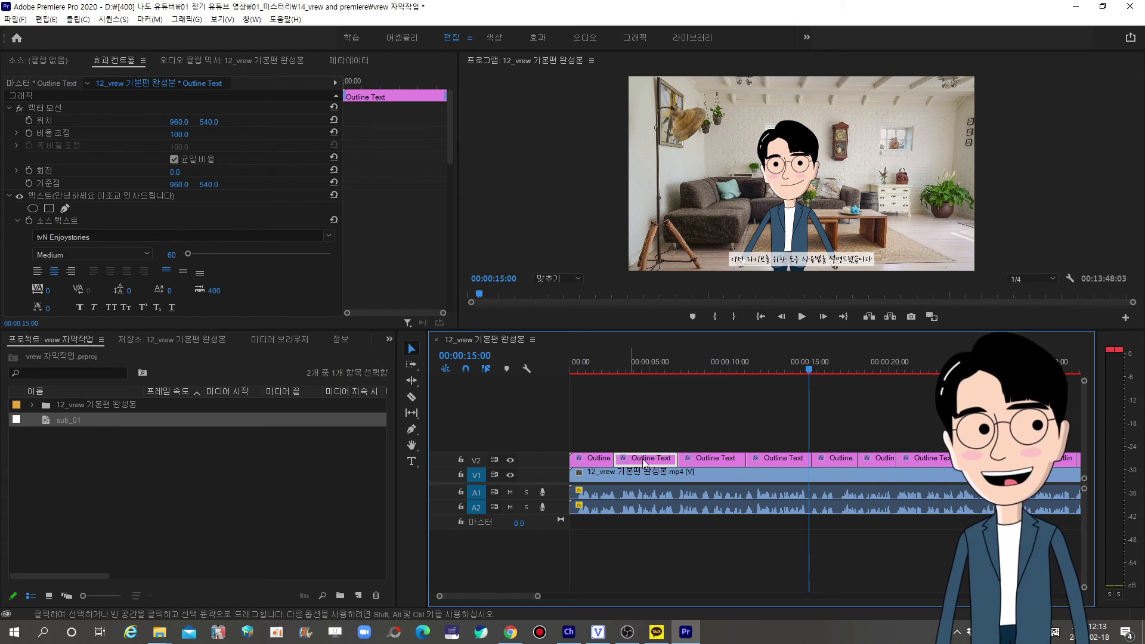
pyautogui.click(839, 459)
pyautogui.moveTo(538, 596)
pyautogui.mouseDown()
pyautogui.moveTo(836, 597)
pyautogui.moveTo(919, 609)
pyautogui.mouseUp()
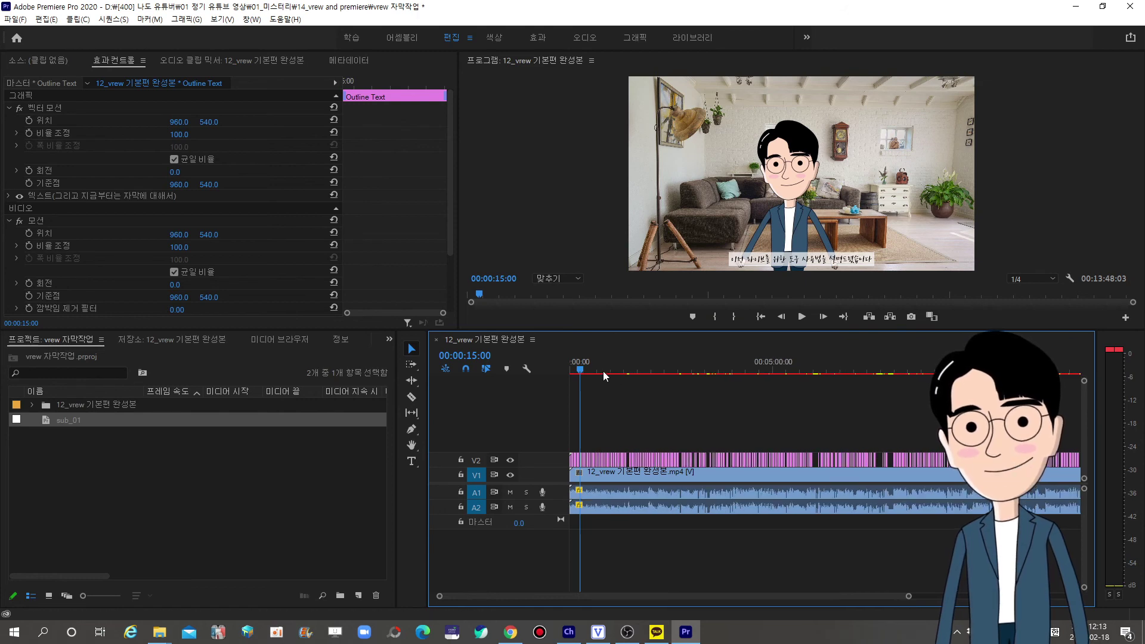
pyautogui.moveTo(583, 373); pyautogui.dragTo(962, 417)
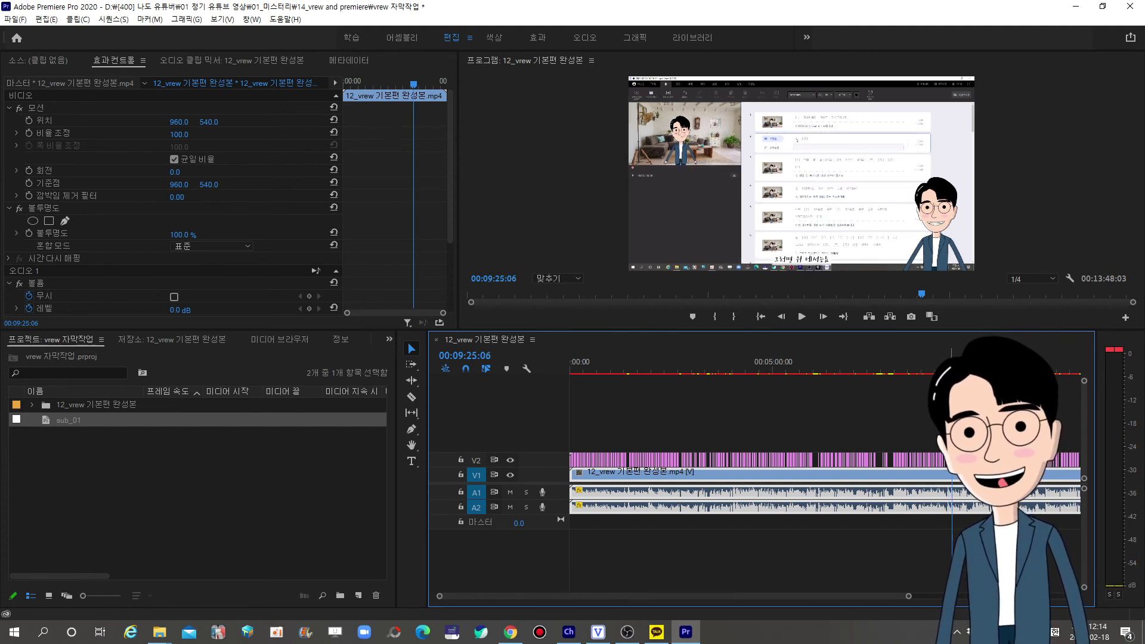
# - Select the sub_01 text style in the project
pyautogui.click(44, 488)
pyautogui.click(69, 413)
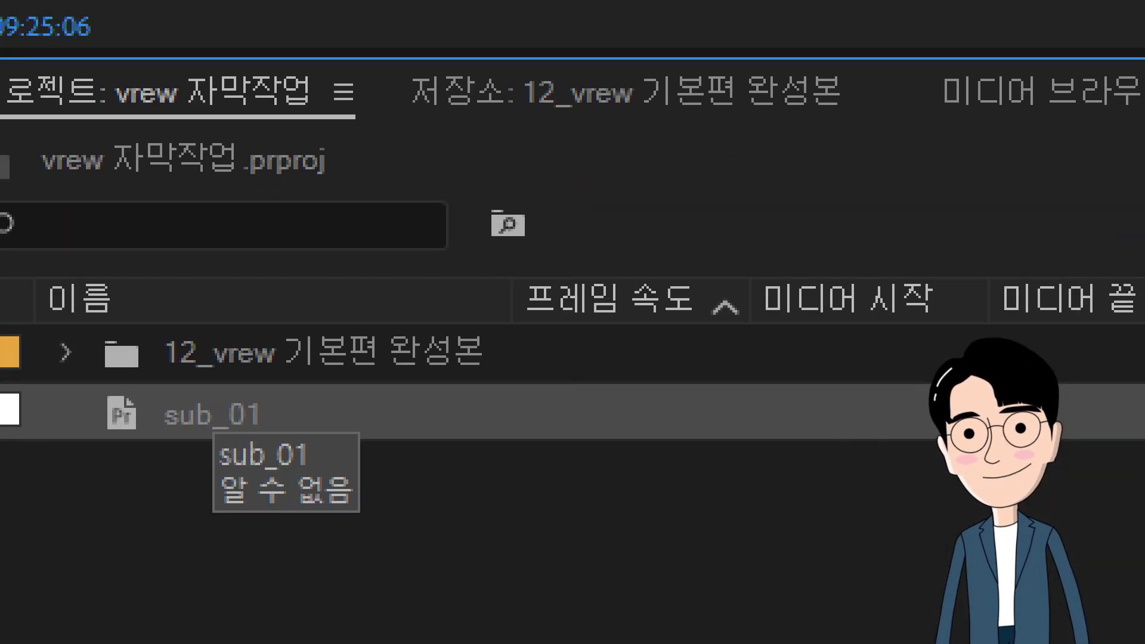
pyautogui.moveTo(274, 348)
pyautogui.mouseDown()
pyautogui.moveTo(308, 408)
pyautogui.moveTo(448, 354)
pyautogui.mouseUp()
pyautogui.press('Escape')
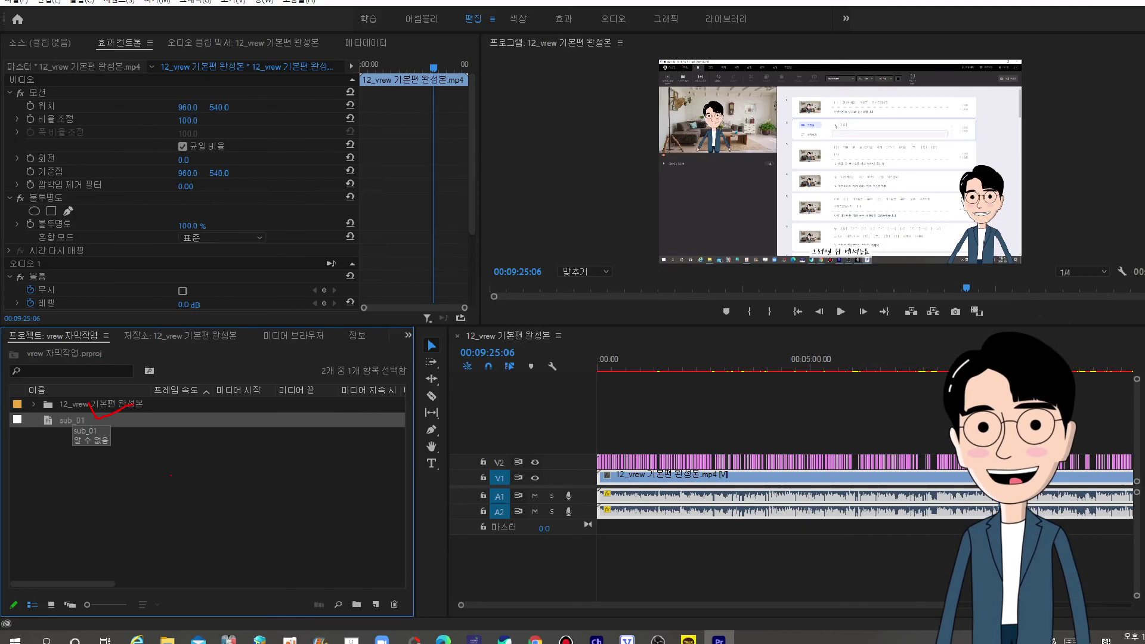